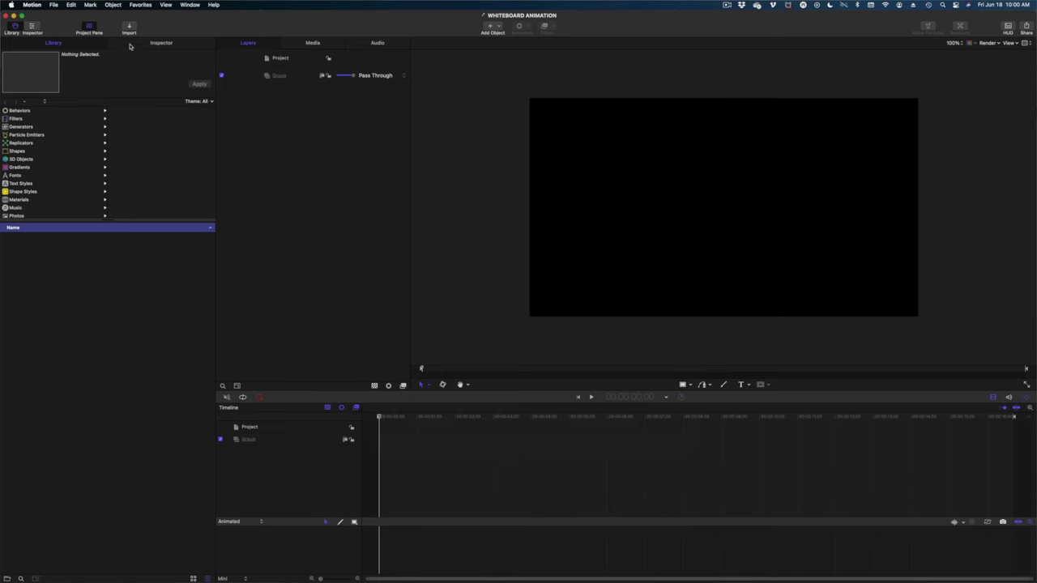
Add a Color Solid generator to the project as a new background layer.
{"action": "left_click", "coordinate": [34, 128]}
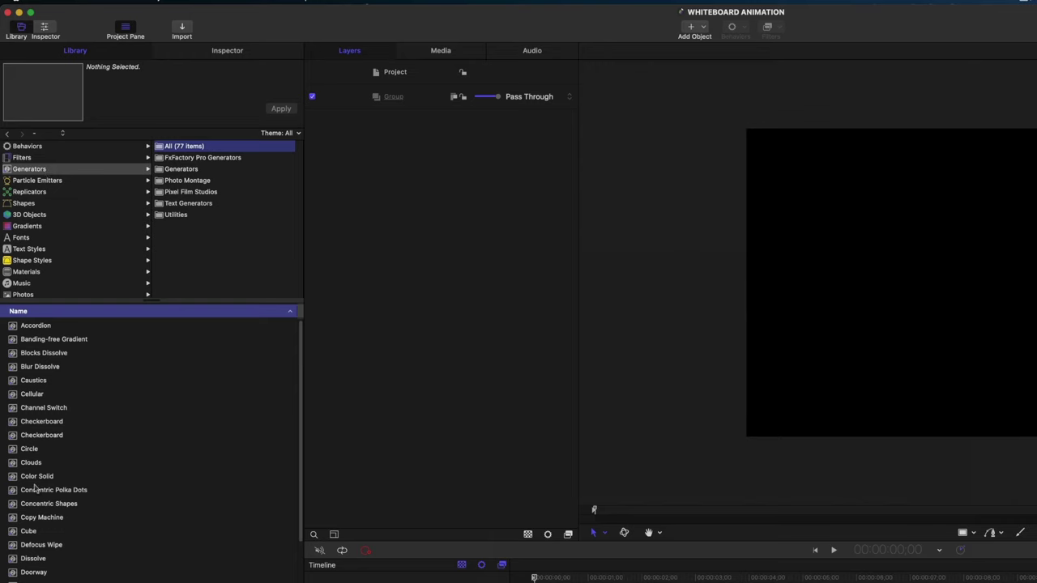
{"action": "left_click_drag", "start_coordinate": [36, 476], "coordinate": [395, 175]}
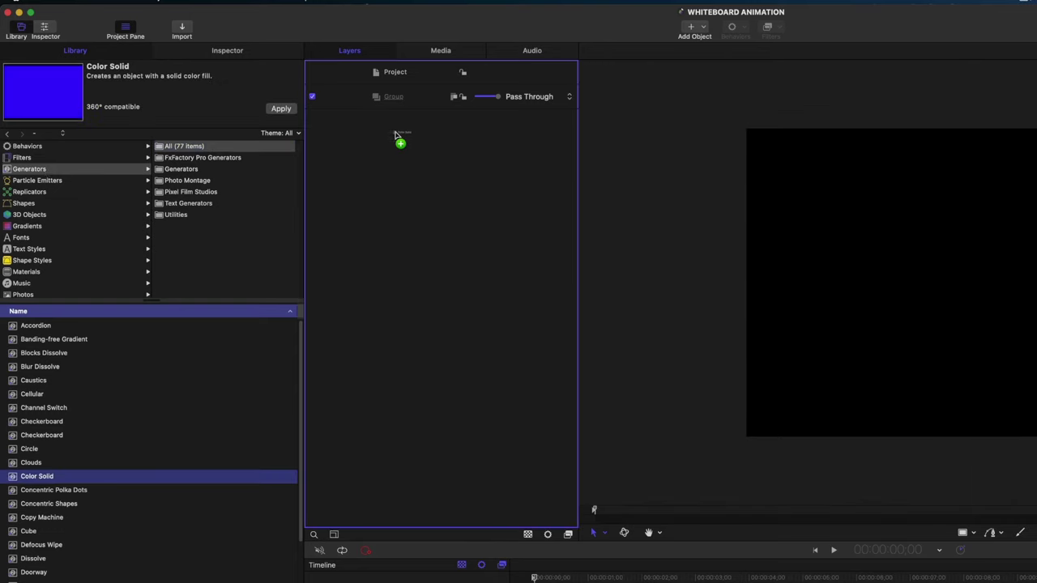
{"action": "left_click_drag", "start_coordinate": [410, 140], "coordinate": [411, 138]}
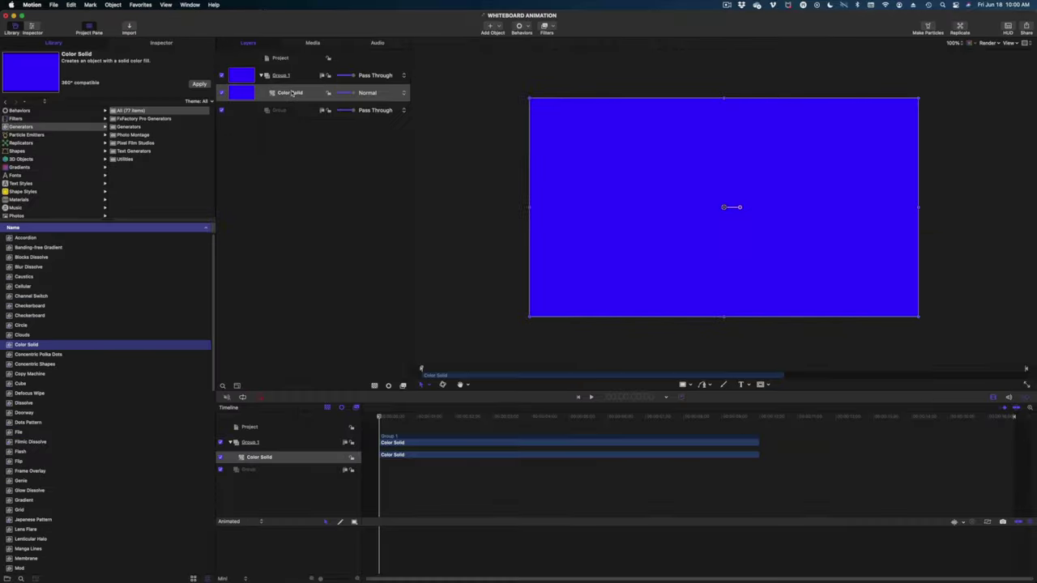
Set the Color Solid's fill color to white using the pencil swatches.
{"action": "left_click", "coordinate": [162, 43]}
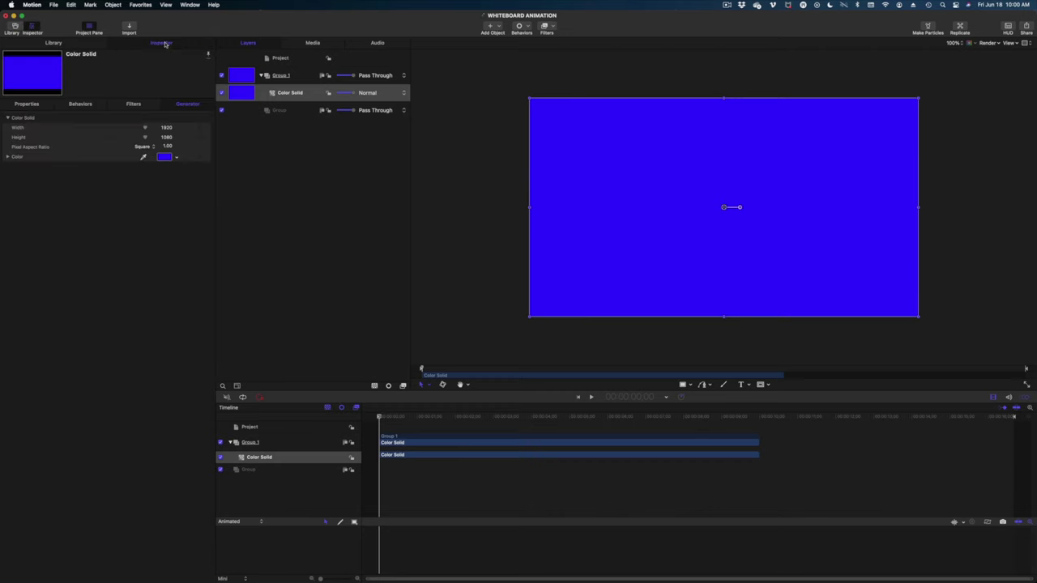
{"action": "left_click", "coordinate": [167, 158]}
{"action": "left_click", "coordinate": [358, 211]}
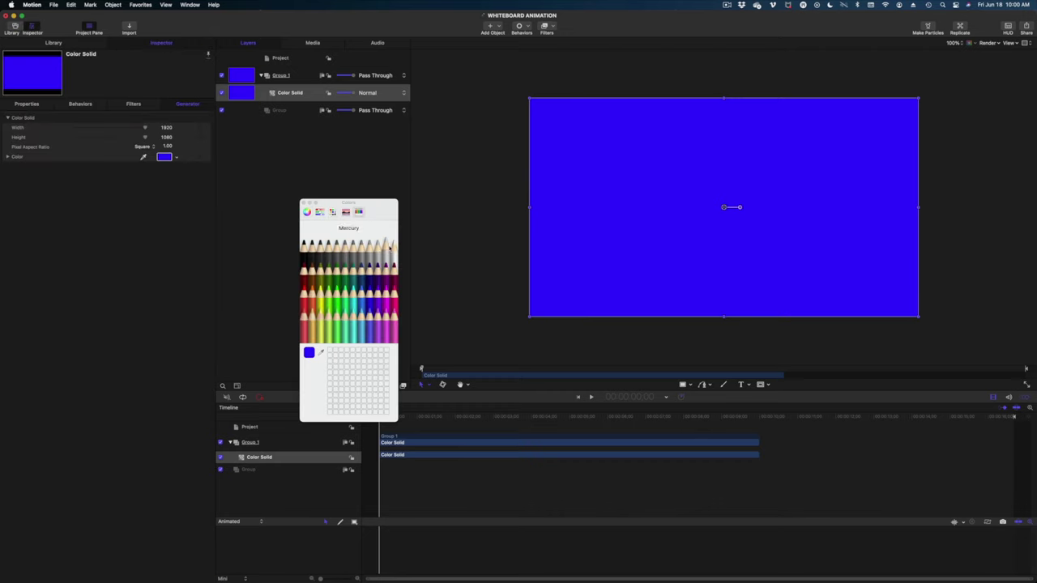
{"action": "left_click", "coordinate": [391, 244]}
{"action": "left_click", "coordinate": [305, 202]}
{"action": "left_click", "coordinate": [467, 194]}
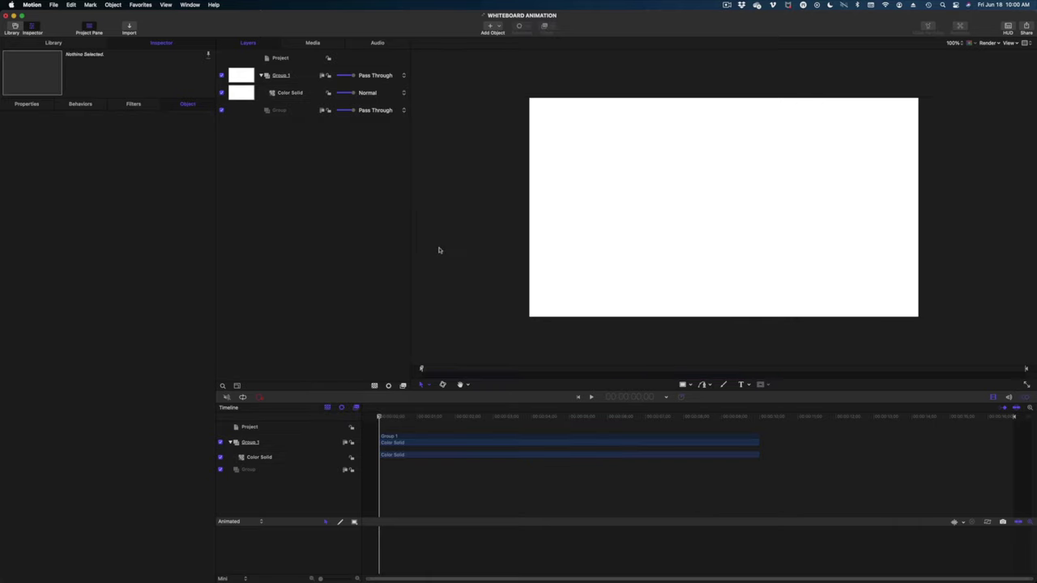
Bring PAPER AIRPLANE.png from the project folder in Finder into Group 1, above the Color Solid layer.
{"action": "mouse_move", "coordinate": [259, 580]}
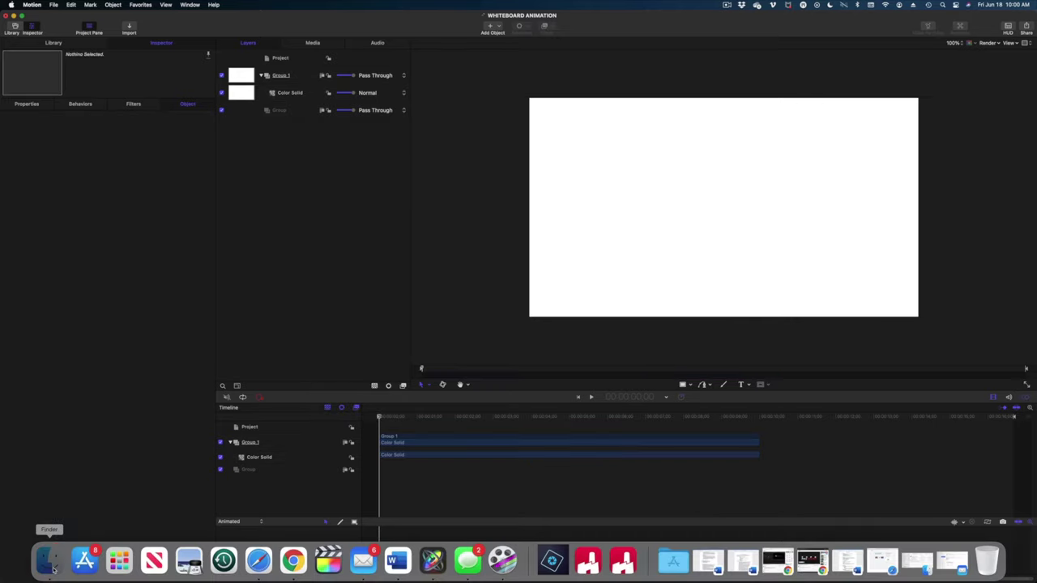
{"action": "left_click", "coordinate": [49, 562]}
{"action": "left_click_drag", "start_coordinate": [443, 182], "coordinate": [283, 87]}
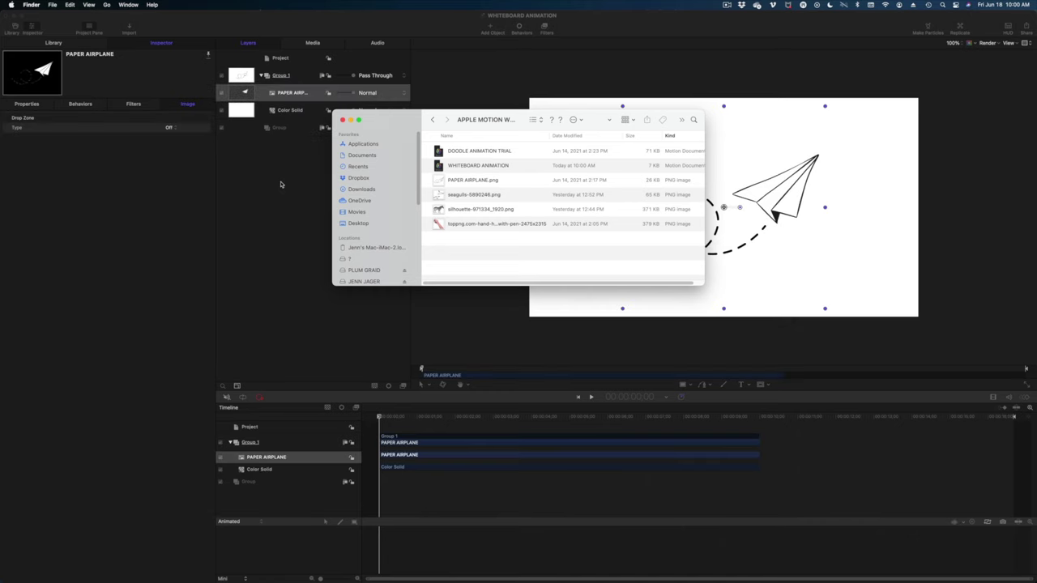
{"action": "left_click", "coordinate": [280, 185]}
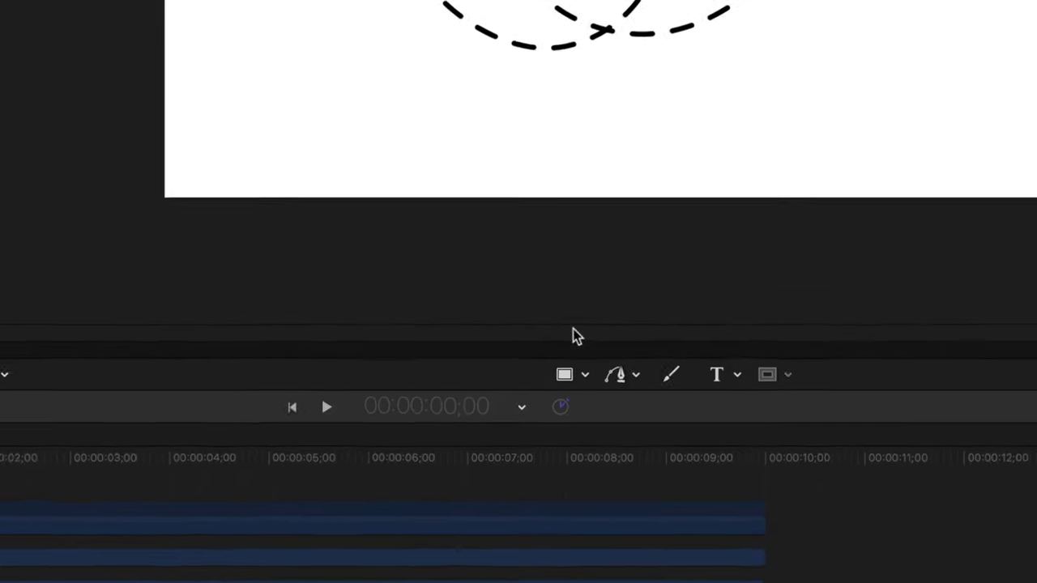
Trace the dashed flight trail with the Bezier tool, from its free end around the loop to the end beneath the airplane.
{"action": "left_click", "coordinate": [612, 375]}
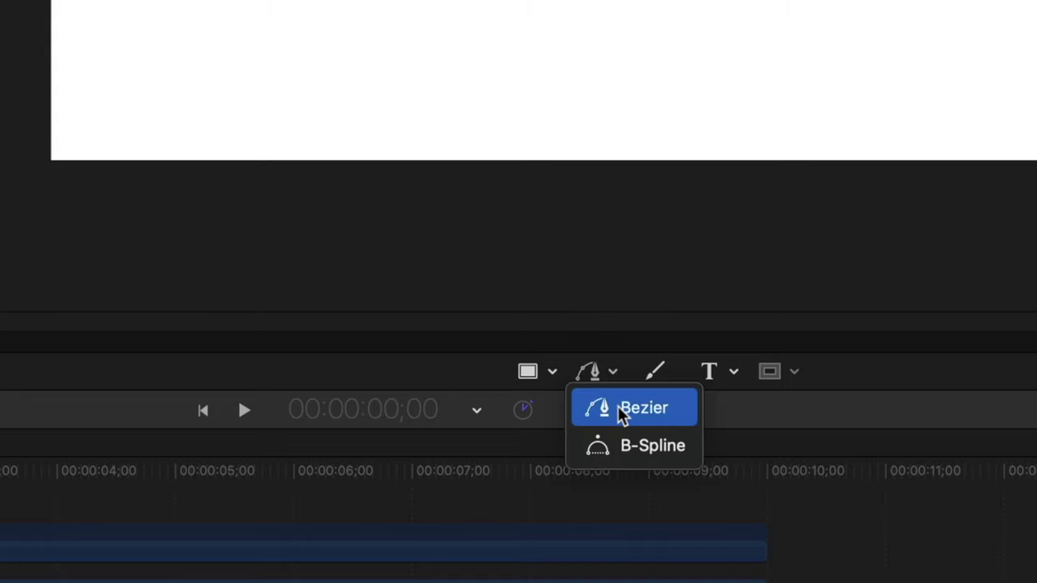
{"action": "left_click", "coordinate": [622, 409]}
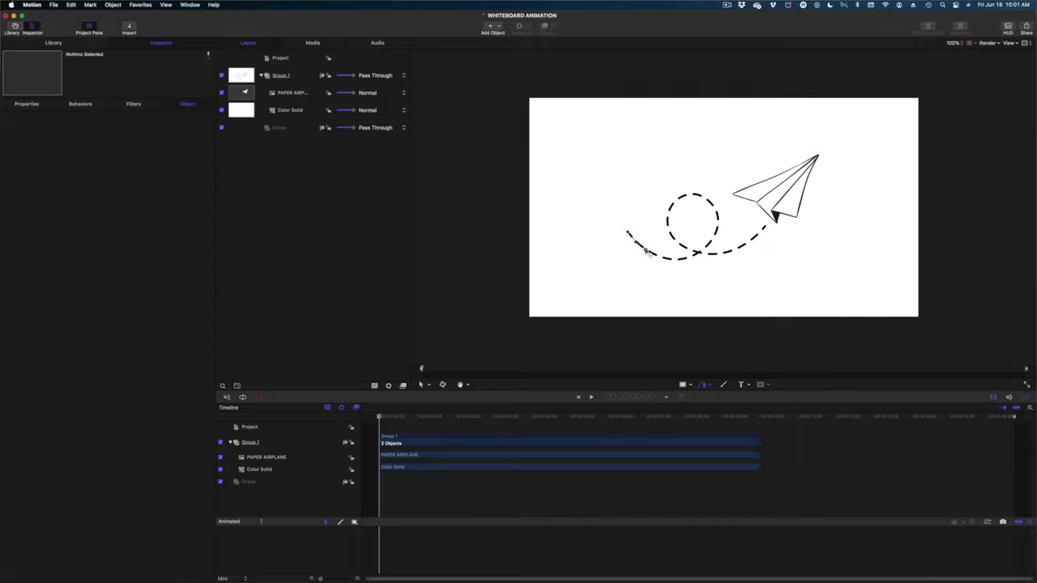
{"action": "left_click", "coordinate": [667, 260]}
{"action": "left_click", "coordinate": [679, 261]}
{"action": "left_click", "coordinate": [696, 253]}
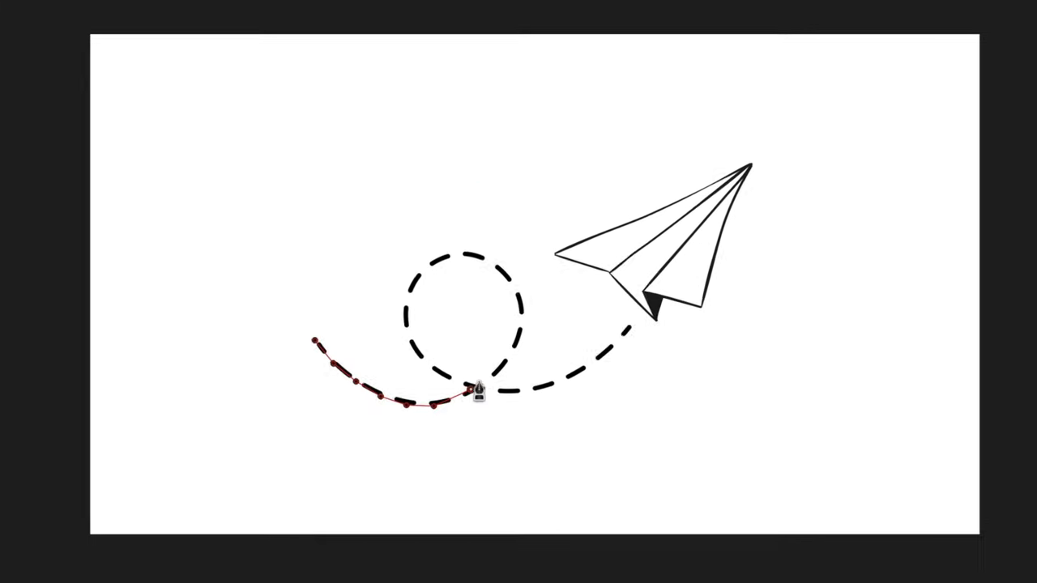
{"action": "left_click", "coordinate": [706, 243]}
{"action": "left_click", "coordinate": [496, 328]}
{"action": "left_click", "coordinate": [491, 295]}
{"action": "left_click", "coordinate": [463, 264]}
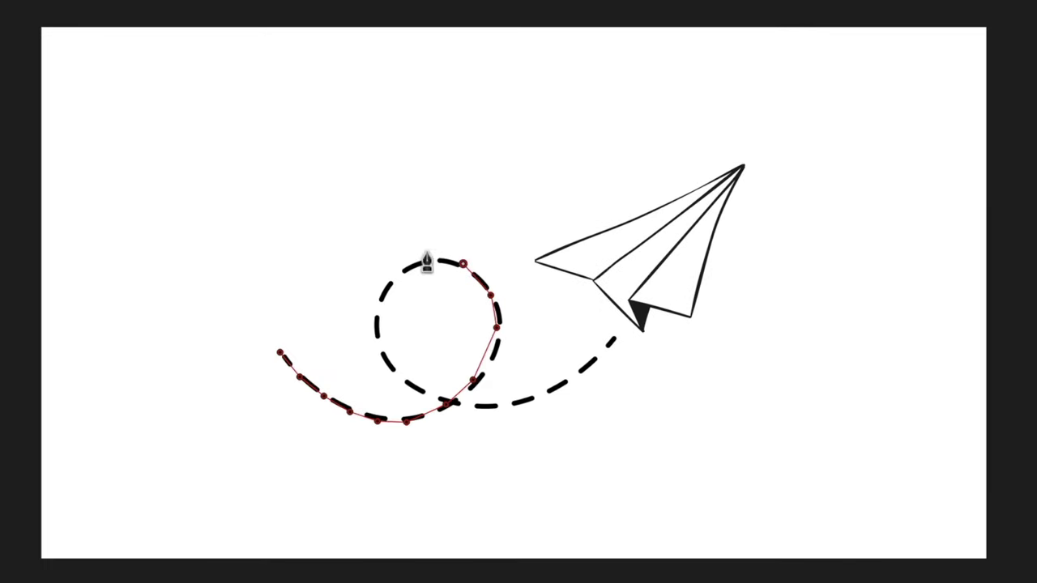
{"action": "left_click", "coordinate": [415, 260]}
{"action": "left_click", "coordinate": [390, 282]}
{"action": "left_click", "coordinate": [382, 308]}
{"action": "left_click", "coordinate": [382, 337]}
{"action": "left_click", "coordinate": [395, 368]}
{"action": "left_click", "coordinate": [429, 391]}
{"action": "left_click", "coordinate": [447, 400]}
{"action": "left_click", "coordinate": [470, 404]}
{"action": "left_click", "coordinate": [519, 401]}
{"action": "left_click", "coordinate": [571, 377]}
{"action": "left_click", "coordinate": [596, 354]}
{"action": "left_click", "coordinate": [611, 342]}
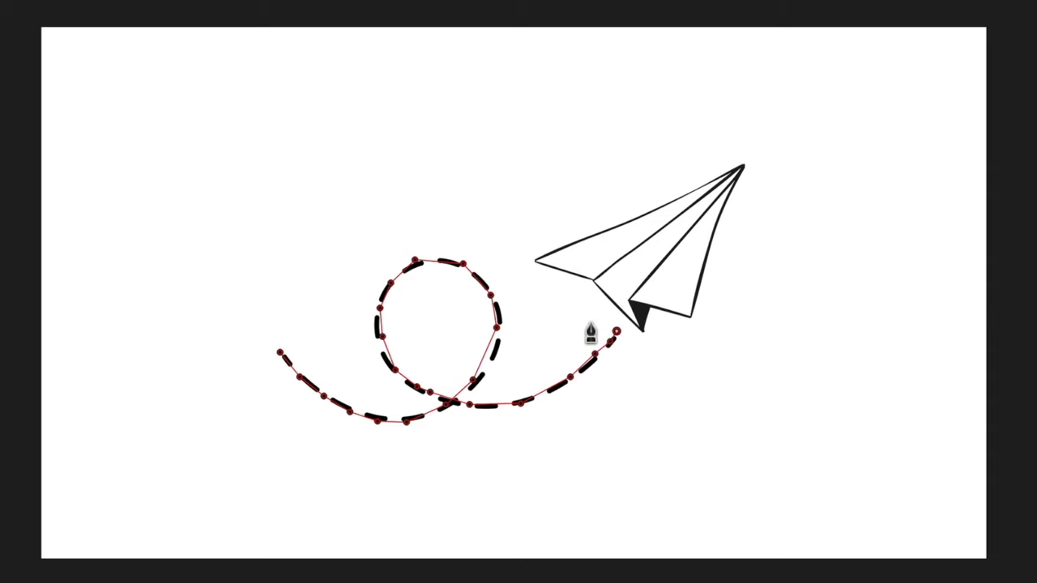
Continue the Bezier path through the empty area around the airplane's upper side to reach its nose.
{"action": "left_click", "coordinate": [500, 265]}
{"action": "left_click", "coordinate": [502, 168]}
{"action": "left_click", "coordinate": [611, 129]}
{"action": "left_click", "coordinate": [750, 151]}
{"action": "left_click", "coordinate": [743, 166]}
Trace the airplane's wings, fold lines and dark underside with Bezier points, ending back at the nose.
{"action": "left_click", "coordinate": [534, 261]}
{"action": "left_click", "coordinate": [595, 279]}
{"action": "left_click", "coordinate": [743, 166]}
{"action": "left_click", "coordinate": [635, 291]}
{"action": "left_click", "coordinate": [642, 329]}
{"action": "left_click", "coordinate": [596, 285]}
{"action": "left_click", "coordinate": [628, 302]}
{"action": "left_click", "coordinate": [651, 306]}
{"action": "left_click", "coordinate": [631, 315]}
{"action": "left_click", "coordinate": [653, 322]}
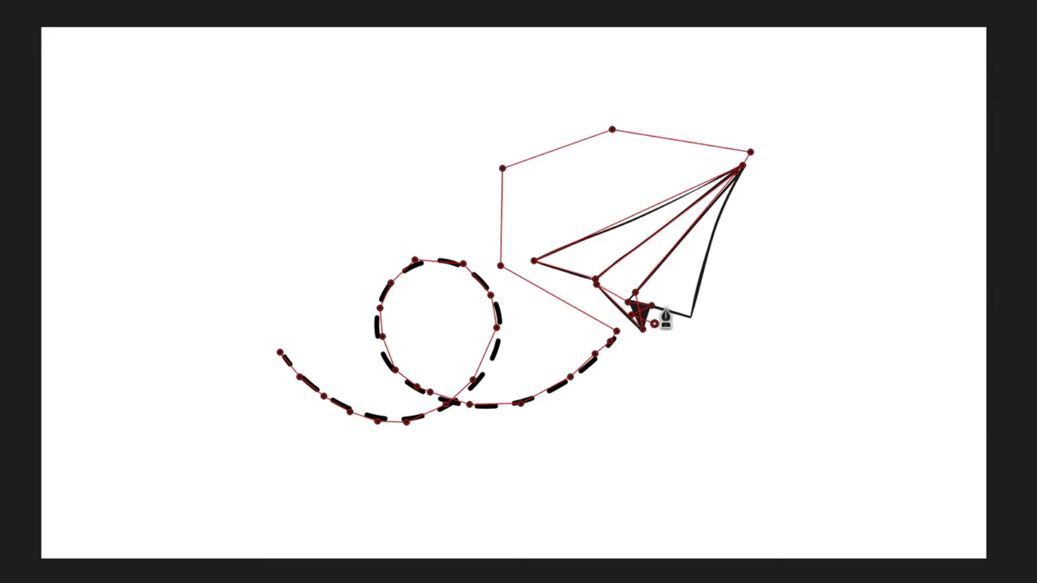
{"action": "left_click", "coordinate": [658, 307]}
{"action": "left_click", "coordinate": [690, 315]}
{"action": "left_click", "coordinate": [742, 174]}
{"action": "left_click_drag", "start_coordinate": [745, 174], "coordinate": [735, 166]}
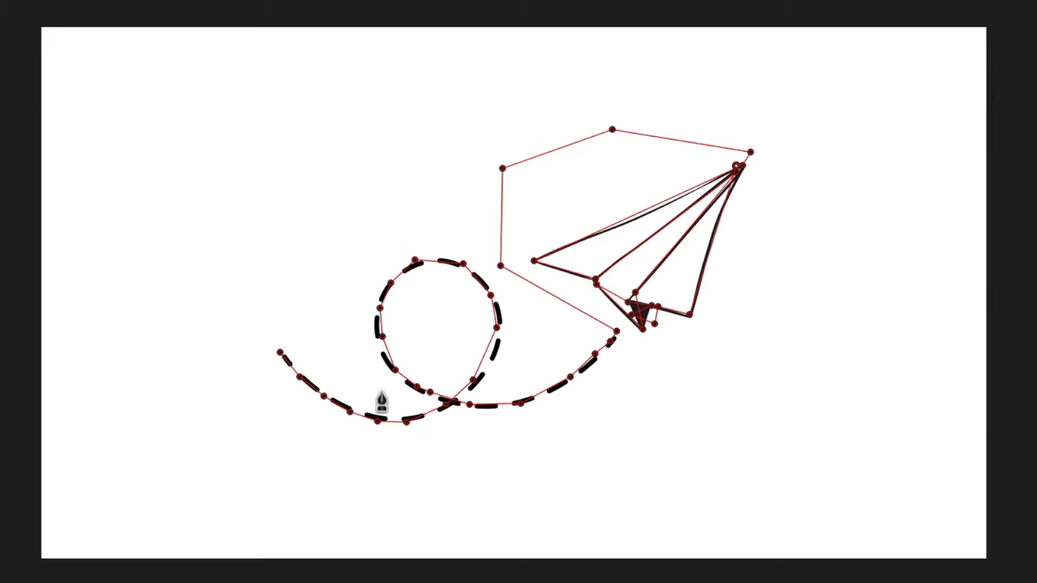
Move the control points on both sides of the loop outward onto the dashed line.
{"action": "left_click_drag", "start_coordinate": [497, 328], "coordinate": [499, 340]}
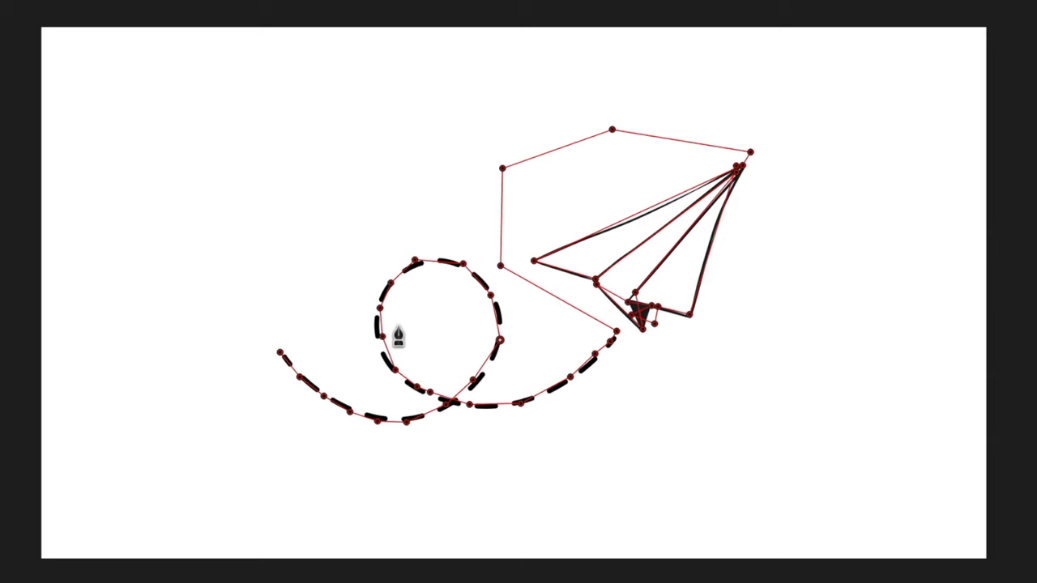
{"action": "left_click_drag", "start_coordinate": [382, 336], "coordinate": [375, 335]}
{"action": "left_click", "coordinate": [375, 336]}
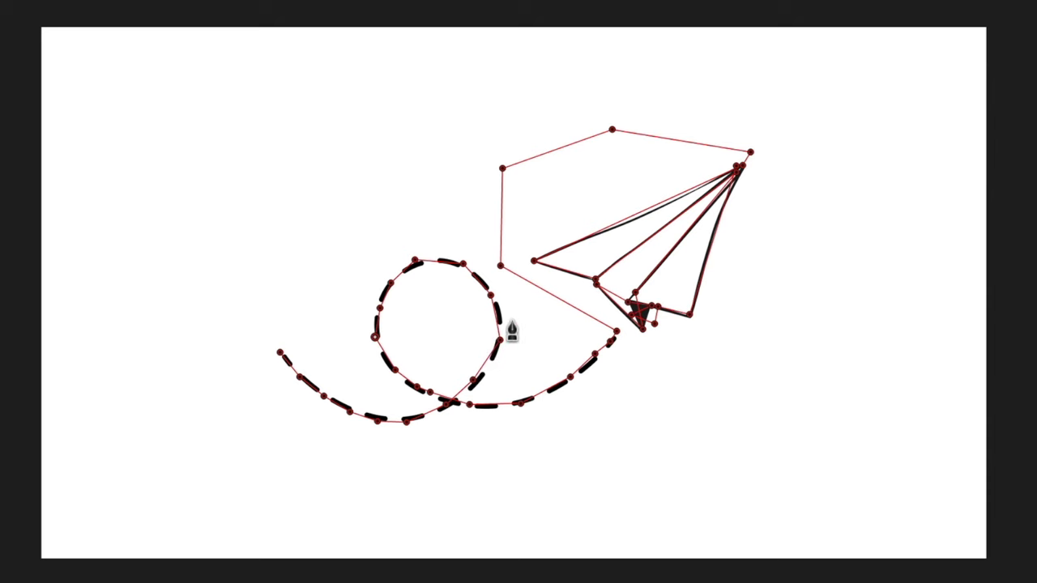
Convert the loop's side control points to Smooth so the path curves along the dashes.
{"action": "key", "text": "ctrl+equal"}
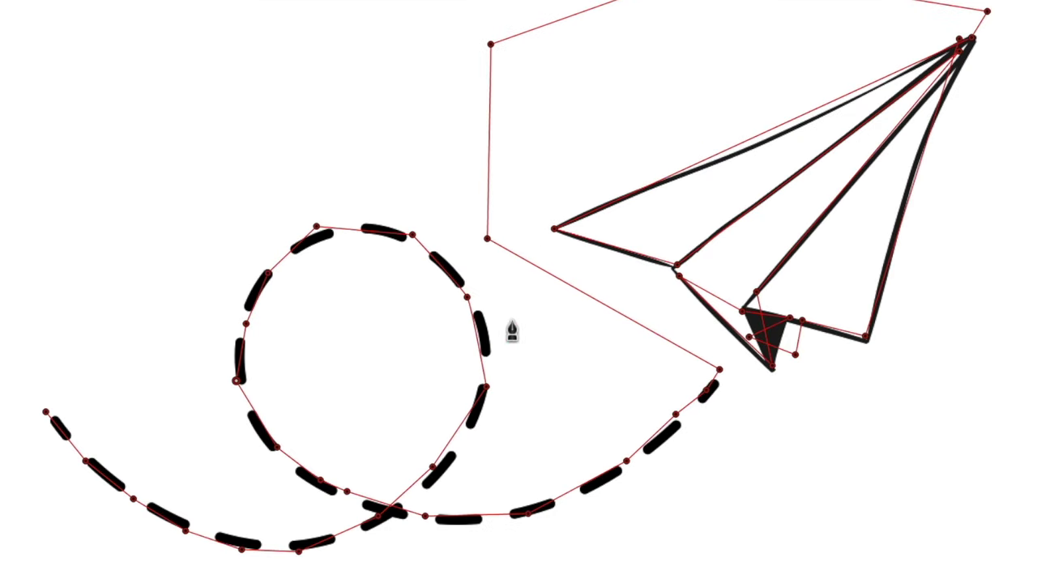
{"action": "right_click", "coordinate": [486, 395]}
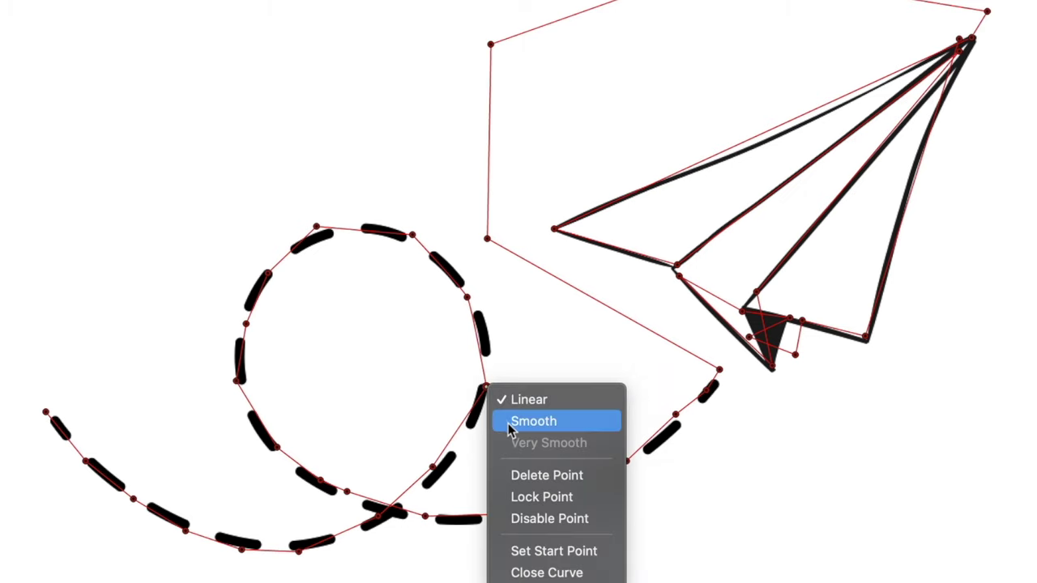
{"action": "left_click", "coordinate": [512, 421]}
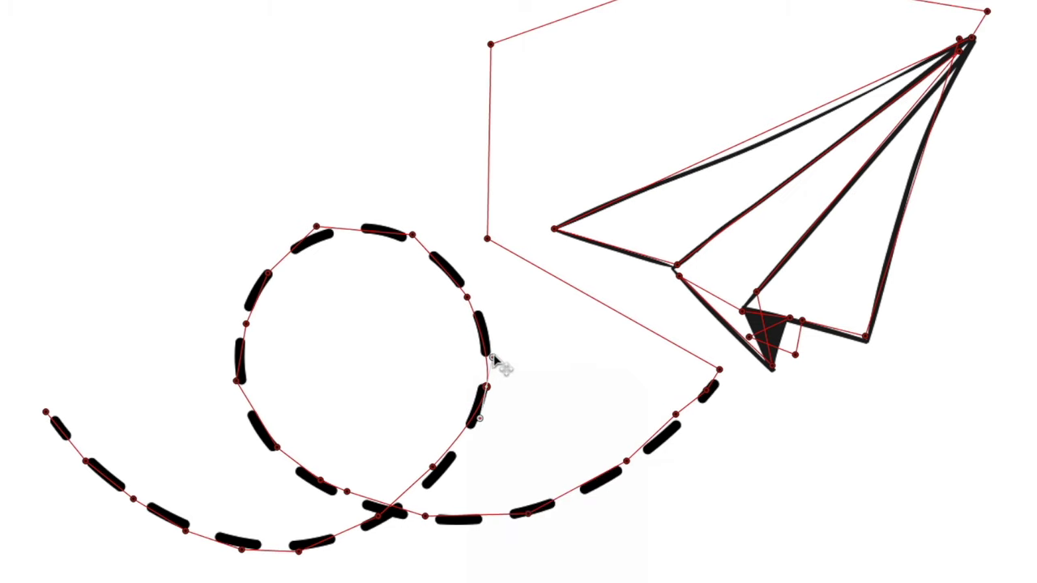
{"action": "right_click", "coordinate": [238, 381]}
{"action": "left_click", "coordinate": [284, 410]}
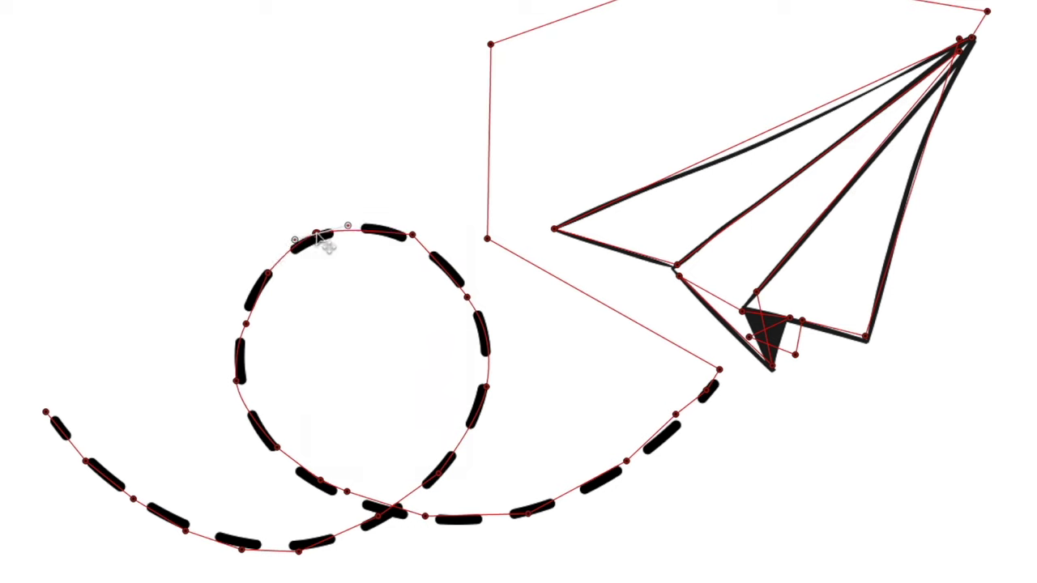
Align the path with the airplane's outer wing by moving its lower corner point and adding a curved point along the edge.
{"action": "left_click_drag", "start_coordinate": [865, 337], "coordinate": [866, 344]}
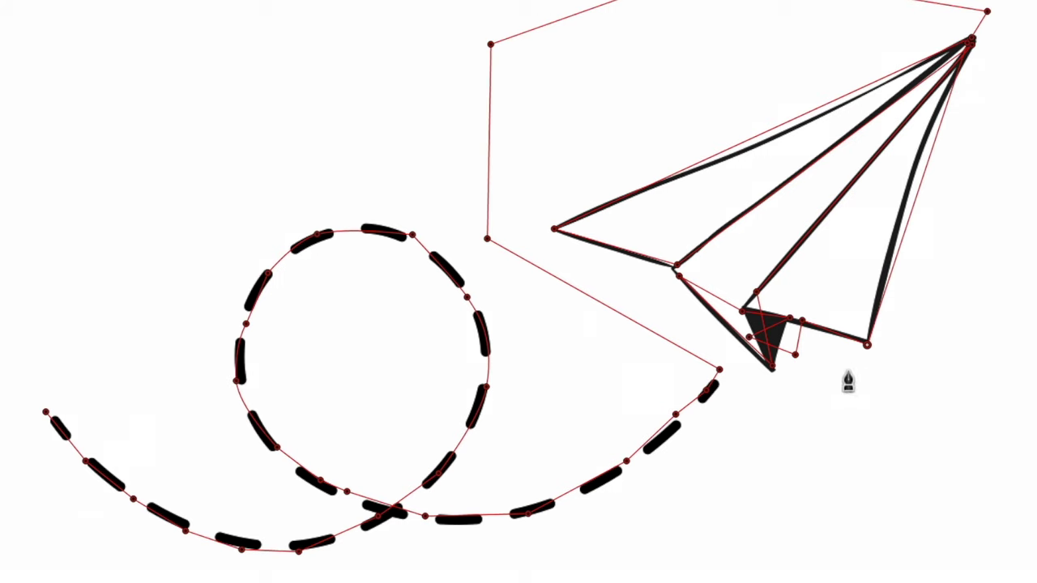
{"action": "right_click", "coordinate": [917, 207]}
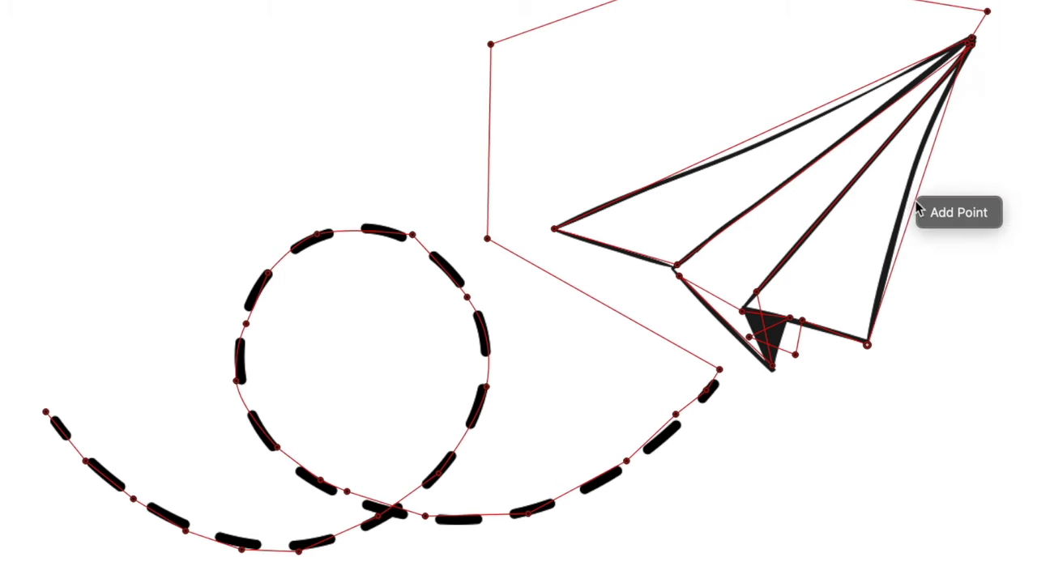
{"action": "left_click", "coordinate": [929, 214]}
{"action": "left_click_drag", "start_coordinate": [913, 211], "coordinate": [905, 198]}
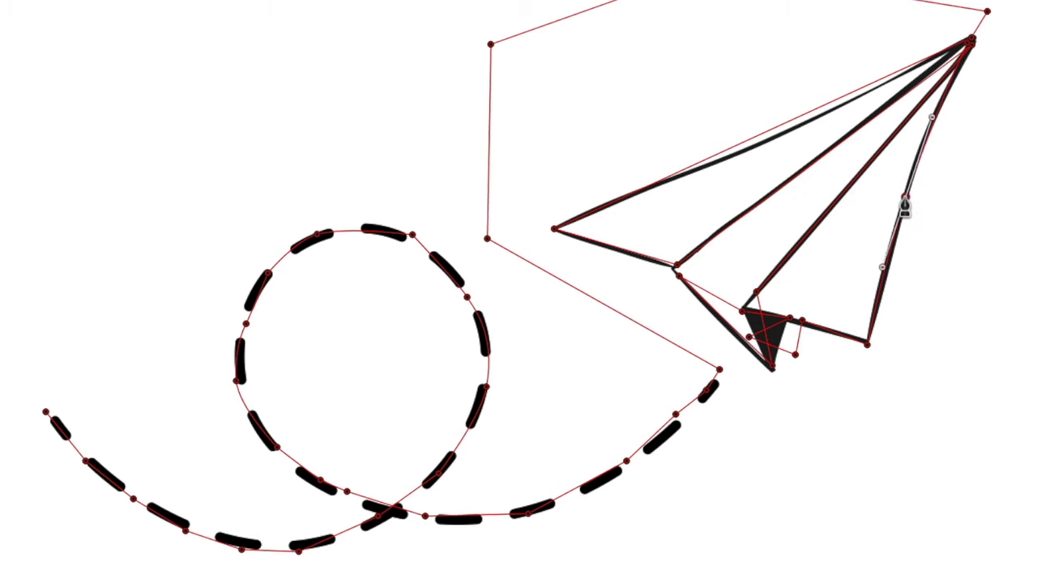
{"action": "left_click_drag", "start_coordinate": [882, 268], "coordinate": [886, 266]}
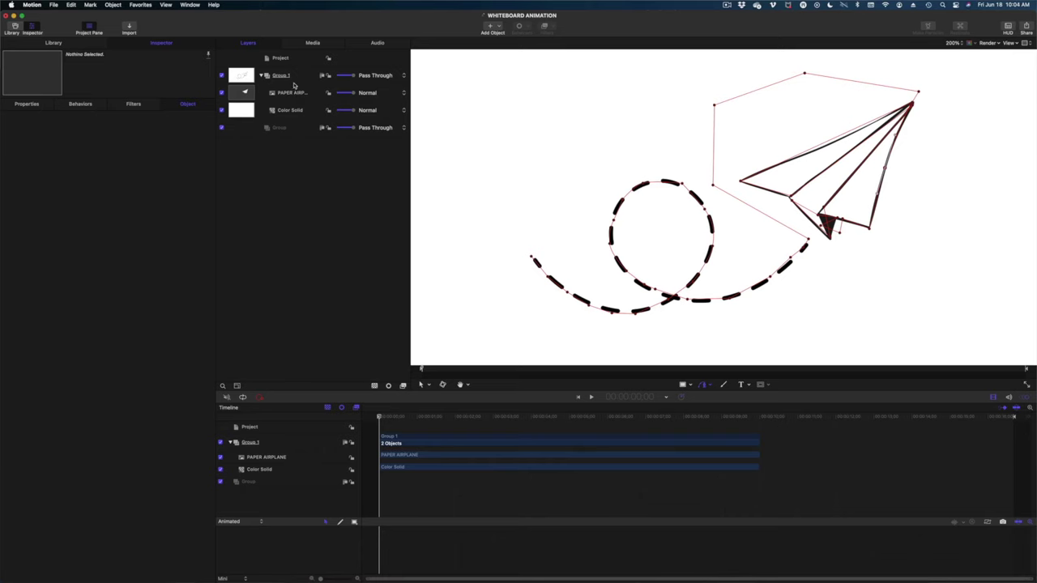
{"action": "key", "text": "Return"}
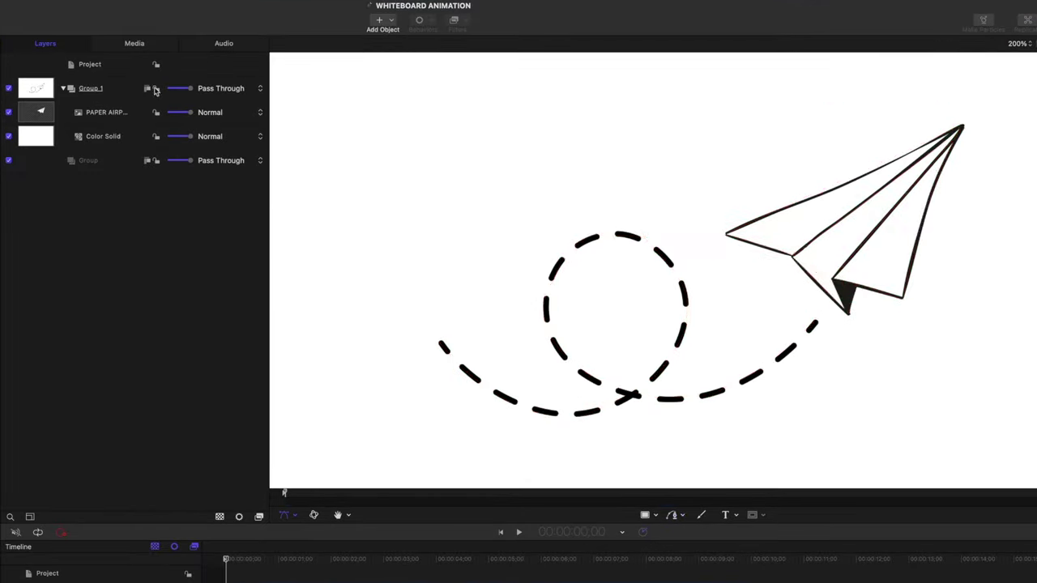
{"action": "key", "text": "super+z"}
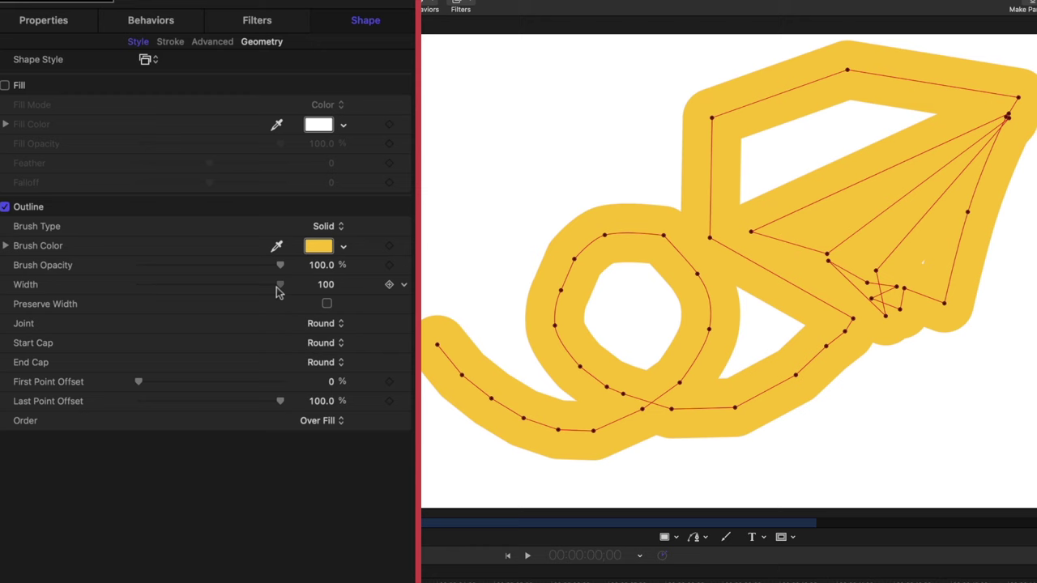
Set the Bezier outline width to 24 and nudge points near the trail's end and airplane's fold to cover the drawing.
{"action": "left_click_drag", "start_coordinate": [276, 288], "coordinate": [169, 320]}
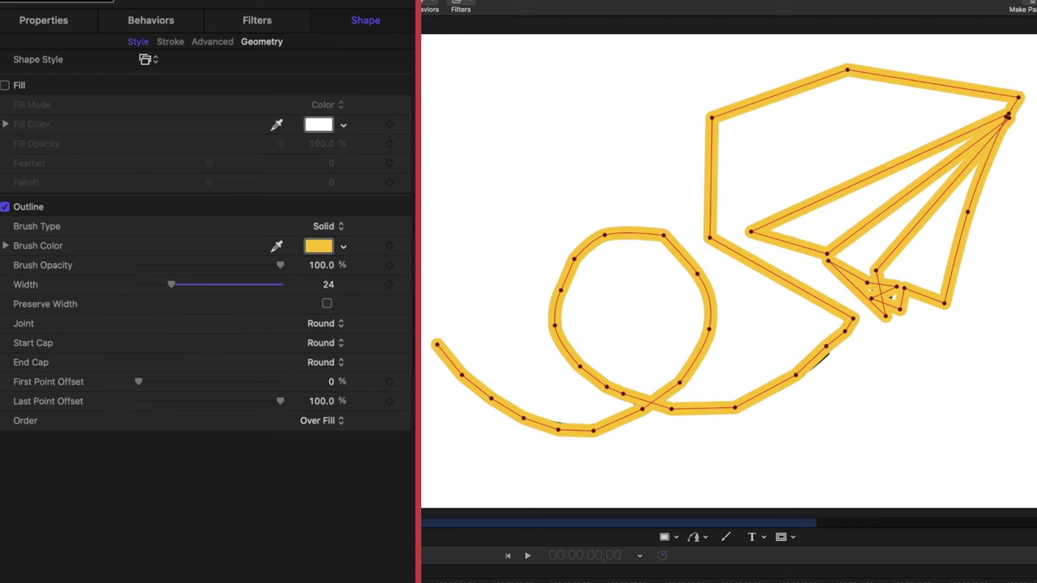
{"action": "left_click_drag", "start_coordinate": [825, 347], "coordinate": [828, 349]}
{"action": "left_click_drag", "start_coordinate": [869, 298], "coordinate": [869, 295]}
{"action": "key", "text": "super+z"}
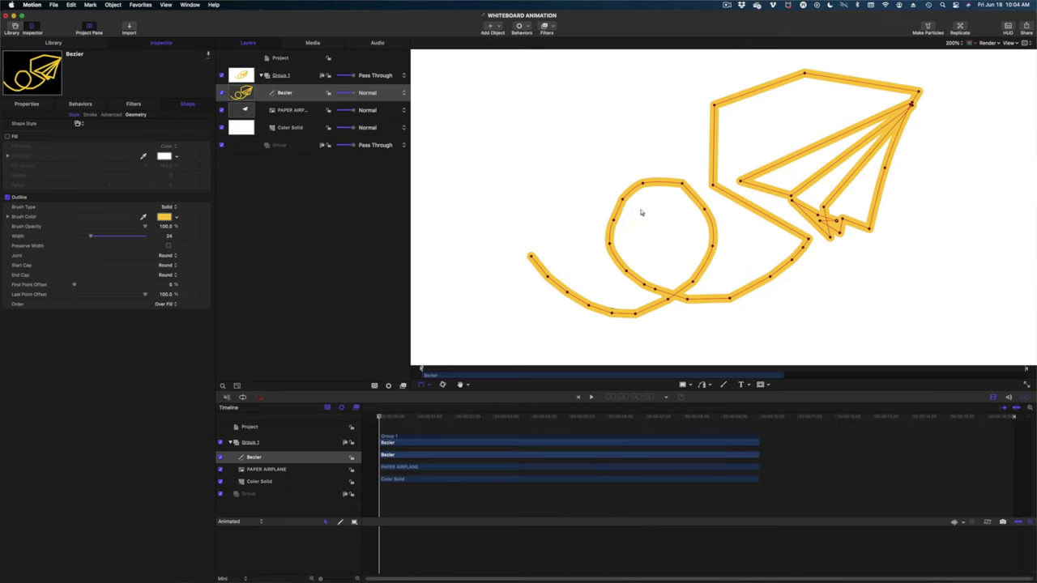
Apply the Write On shape behavior to the Bezier layer and scrub through the timeline to preview it.
{"action": "left_click", "coordinate": [299, 92]}
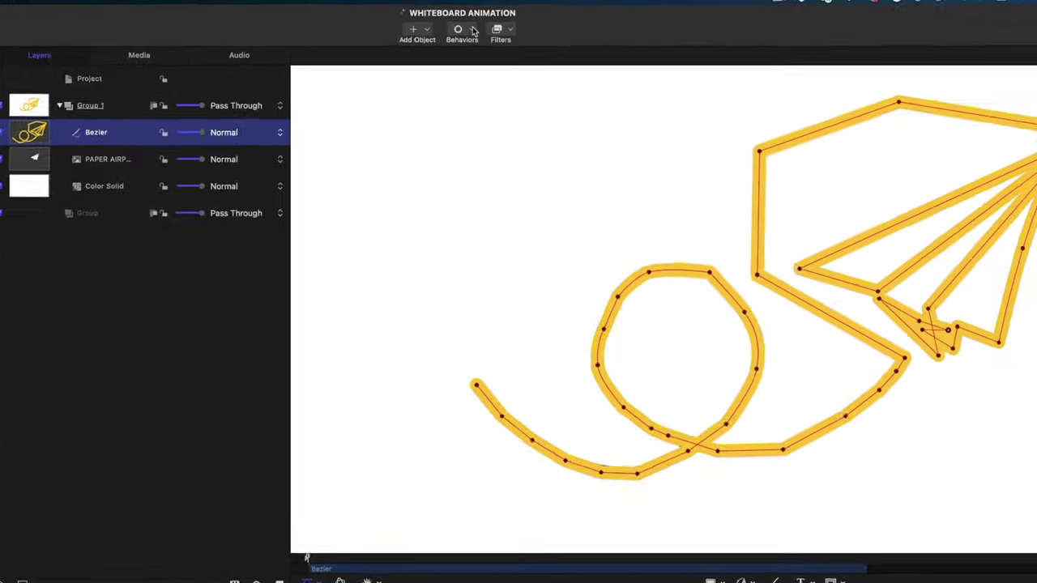
{"action": "left_click", "coordinate": [524, 26]}
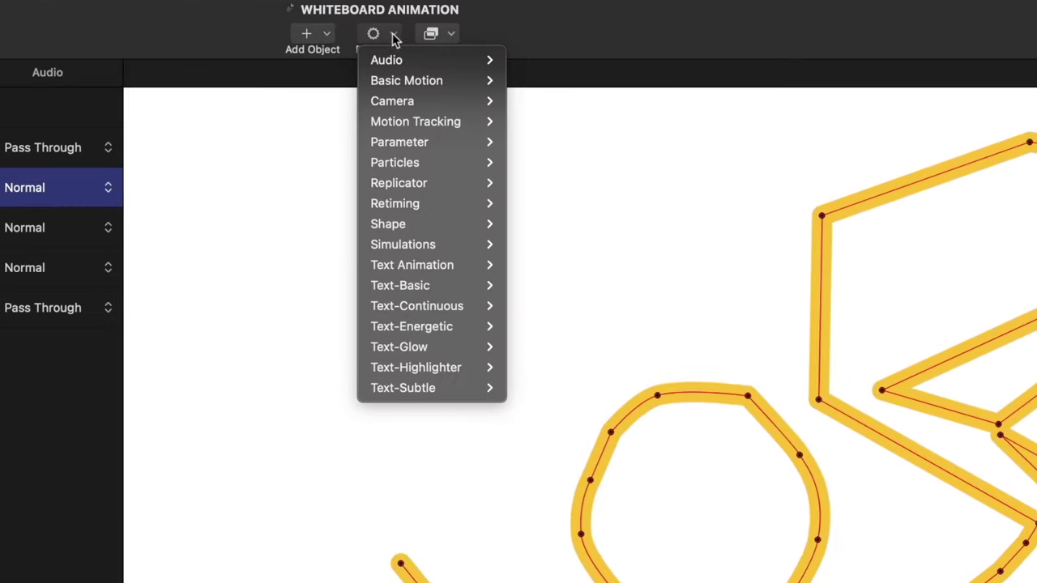
{"action": "mouse_move", "coordinate": [413, 222]}
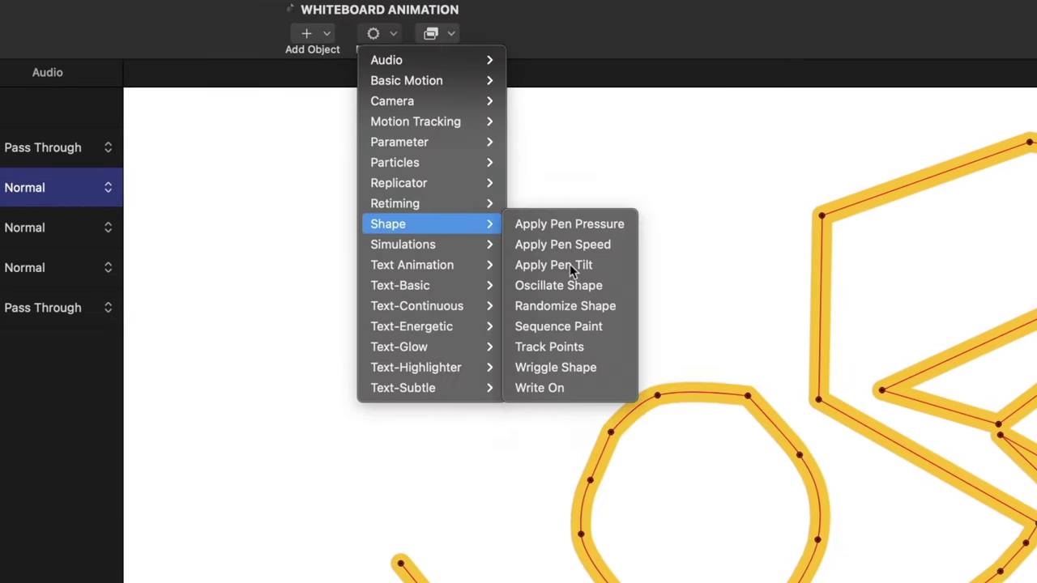
{"action": "left_click", "coordinate": [572, 388]}
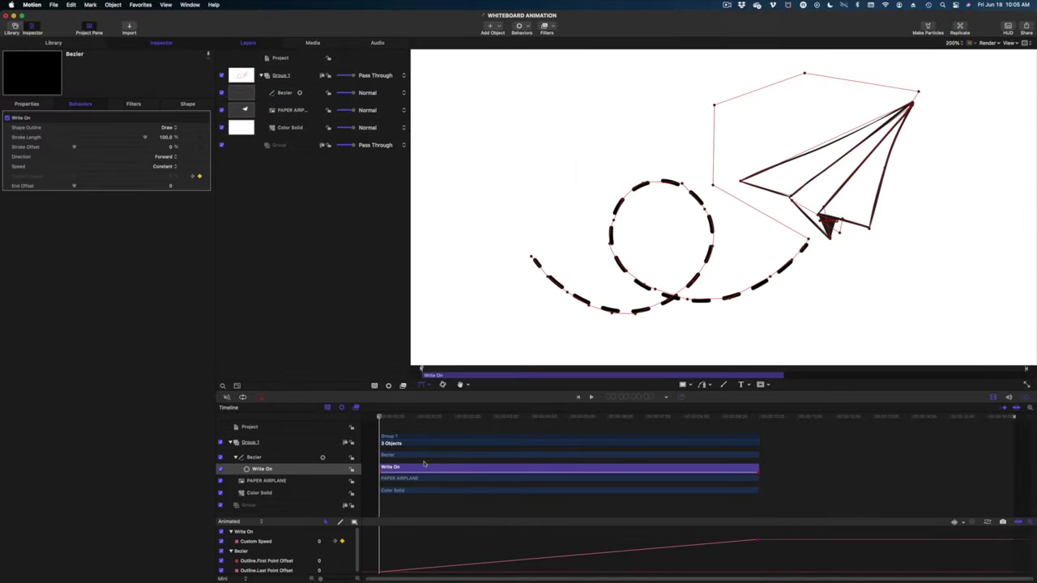
{"action": "left_click_drag", "start_coordinate": [385, 419], "coordinate": [376, 419]}
{"action": "mouse_move", "coordinate": [382, 417]}
{"action": "left_mouse_down"}
{"action": "mouse_move", "coordinate": [508, 433]}
{"action": "mouse_move", "coordinate": [667, 409]}
{"action": "mouse_move", "coordinate": [754, 421]}
{"action": "left_mouse_up"}
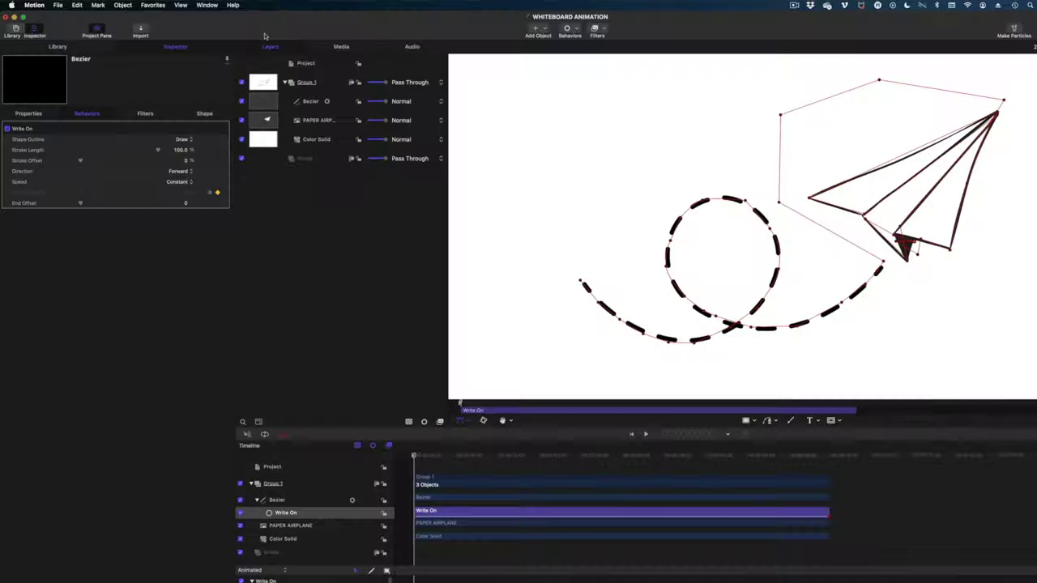
Add an image mask to the PAPER AIRPLANE layer with the Bezier as its mask source, and scrub the timeline to preview the reveal.
{"action": "left_click", "coordinate": [532, 206]}
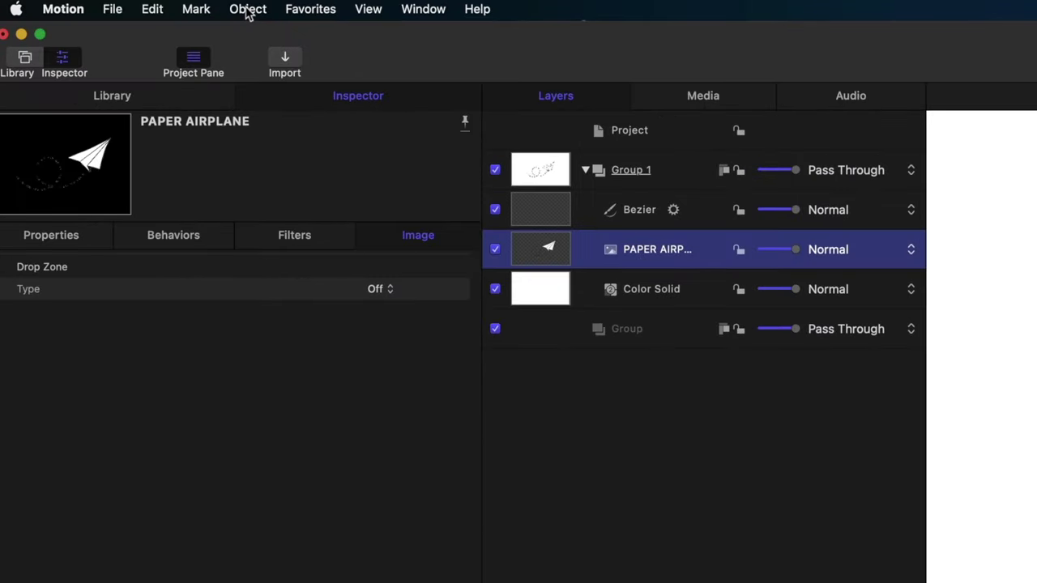
{"action": "left_click", "coordinate": [248, 10]}
{"action": "left_click", "coordinate": [300, 526]}
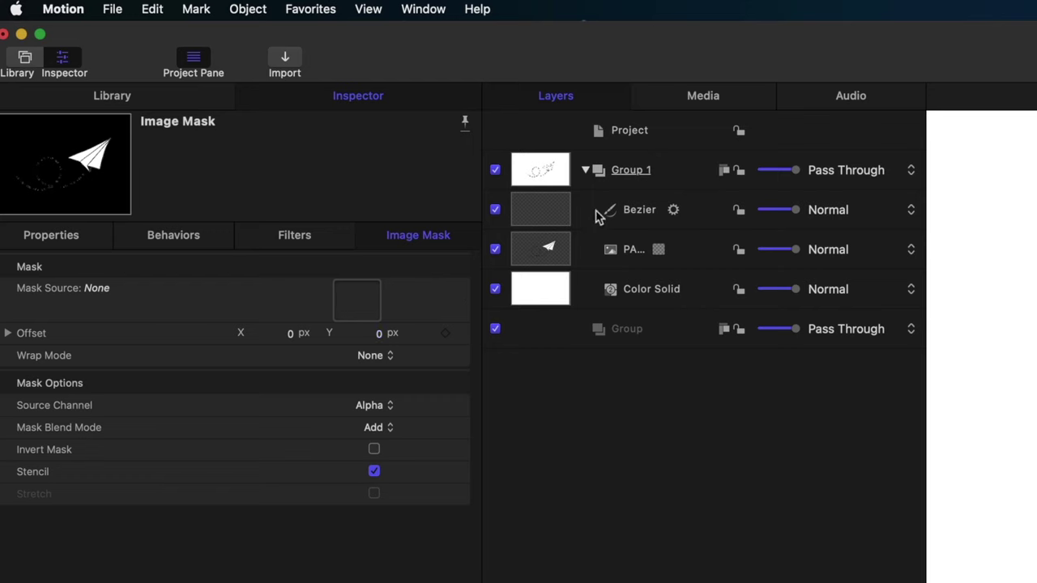
{"action": "left_click_drag", "start_coordinate": [549, 222], "coordinate": [361, 310]}
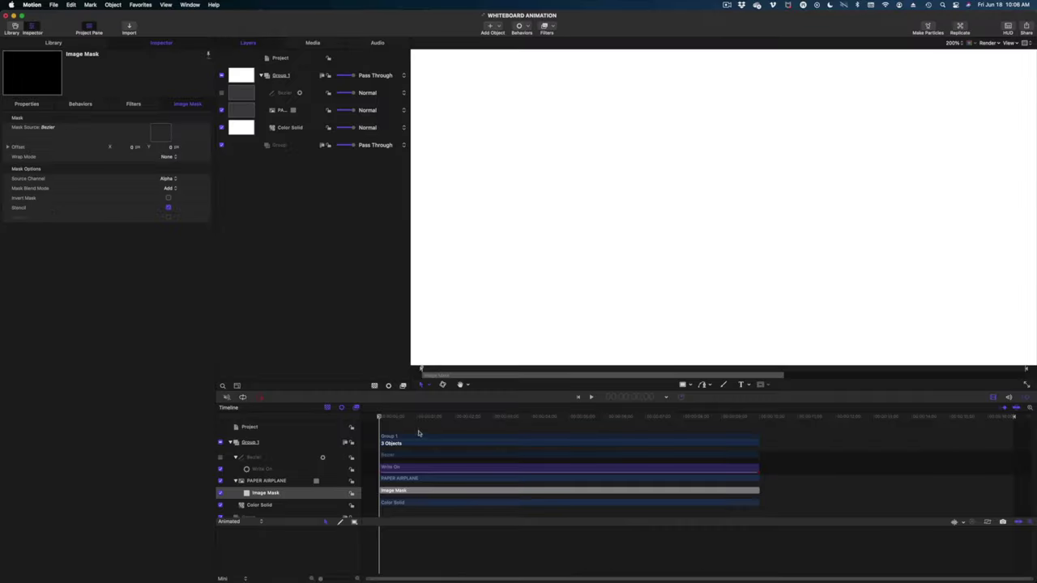
{"action": "left_click_drag", "start_coordinate": [396, 422], "coordinate": [512, 441]}
{"action": "mouse_move", "coordinate": [604, 448]}
{"action": "left_mouse_down"}
{"action": "mouse_move", "coordinate": [795, 470]}
{"action": "mouse_move", "coordinate": [582, 458]}
{"action": "mouse_move", "coordinate": [632, 439]}
{"action": "mouse_move", "coordinate": [491, 440]}
{"action": "mouse_move", "coordinate": [440, 454]}
{"action": "mouse_move", "coordinate": [497, 465]}
{"action": "mouse_move", "coordinate": [568, 459]}
{"action": "left_mouse_up"}
{"action": "scroll", "coordinate": [633, 439], "scroll_direction": "down", "scroll_amount": 1}
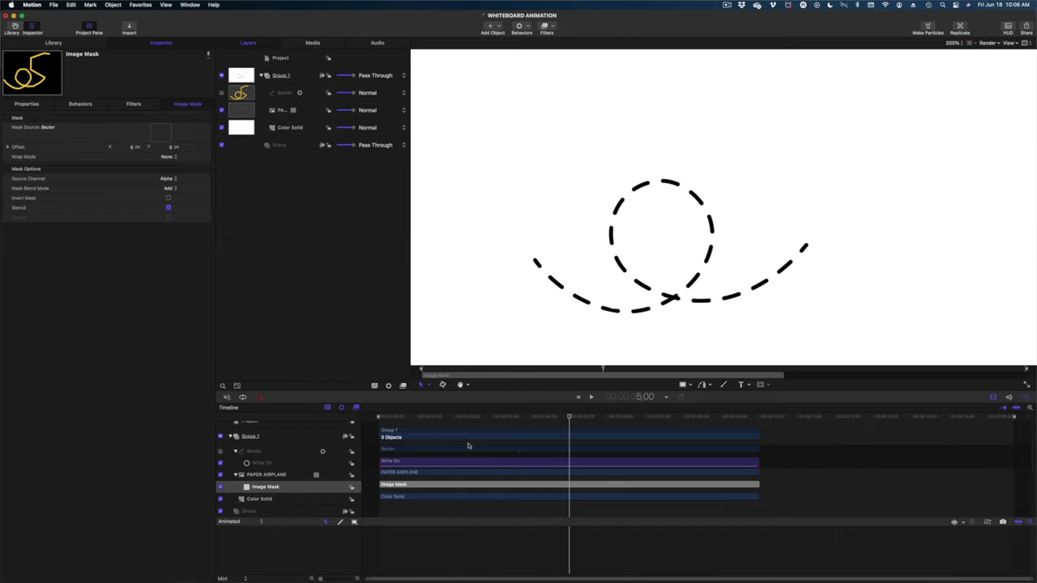
Shorten the Write On behavior to end at about 3 seconds and play the animation from the start to check its speed.
{"action": "left_click", "coordinate": [521, 463]}
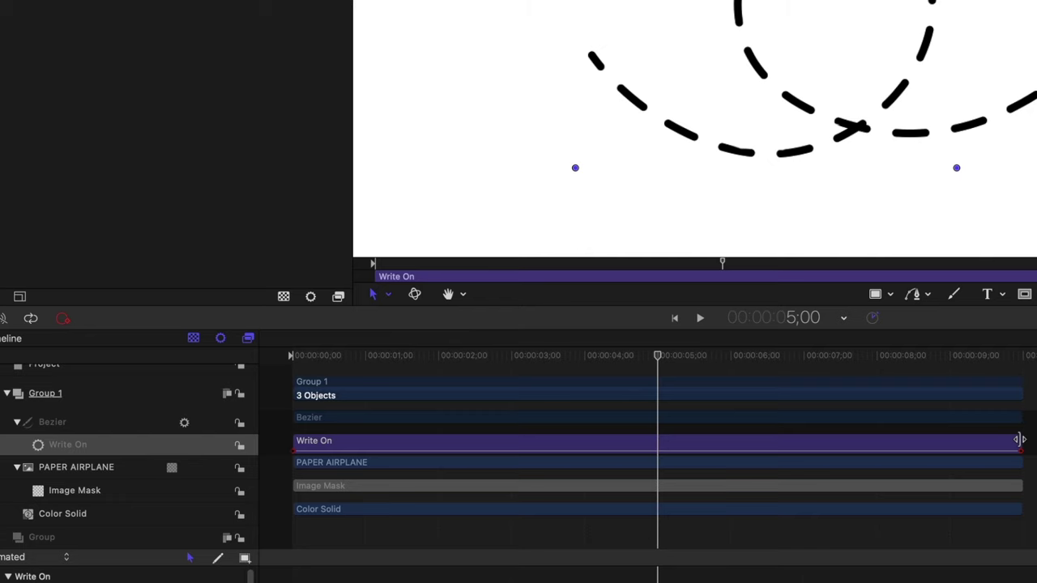
{"action": "left_click_drag", "start_coordinate": [1018, 439], "coordinate": [547, 451]}
{"action": "left_click_drag", "start_coordinate": [522, 355], "coordinate": [262, 395]}
{"action": "key", "text": "space"}
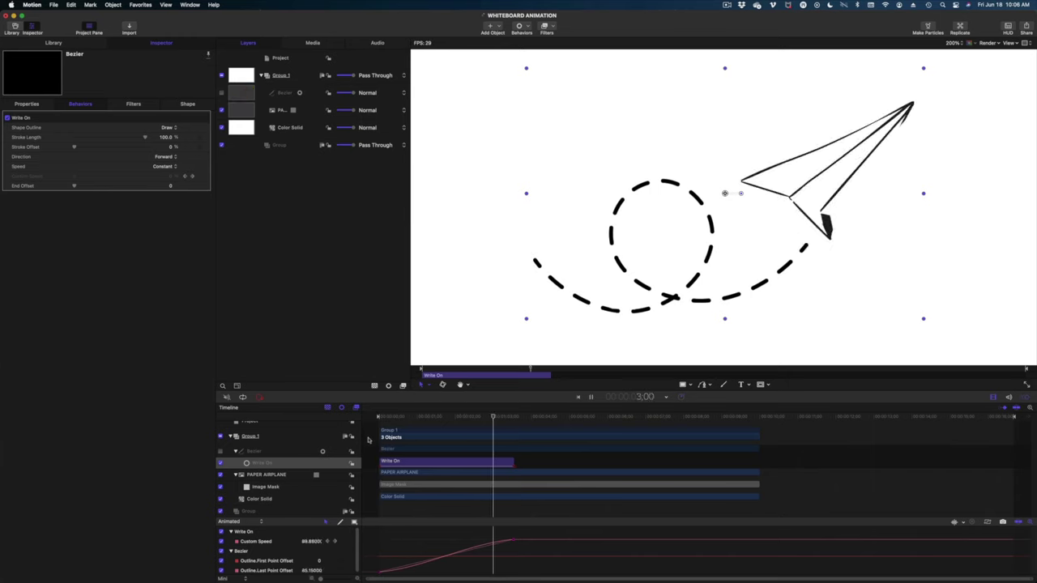
{"action": "key", "text": "space"}
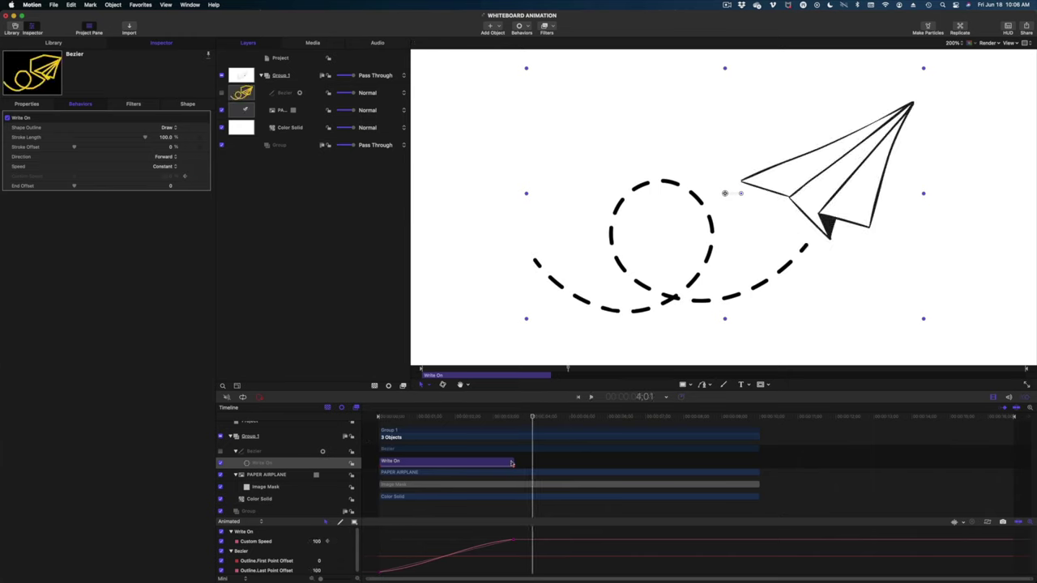
{"action": "left_click_drag", "start_coordinate": [513, 461], "coordinate": [488, 461]}
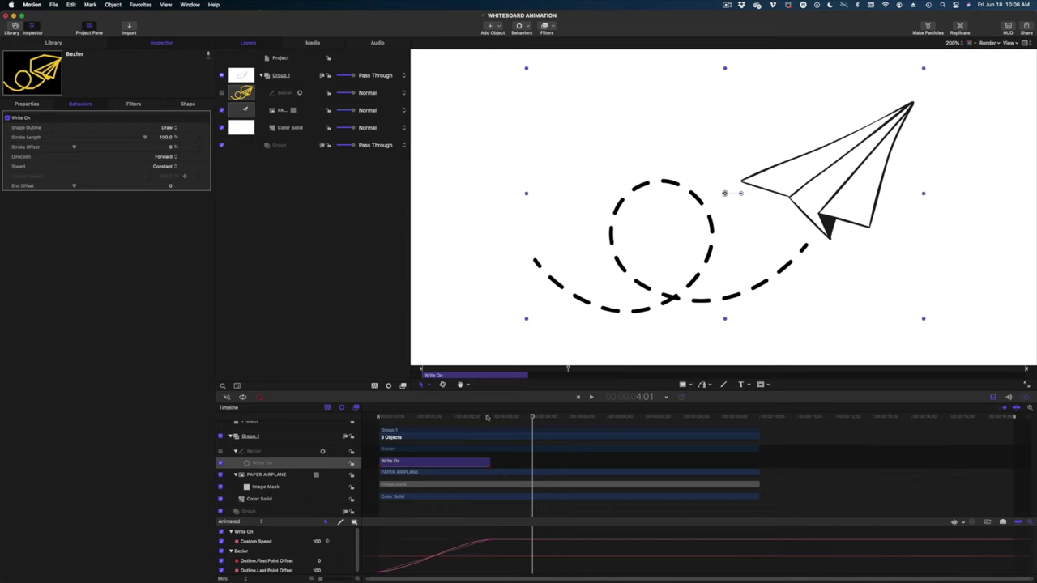
{"action": "key", "text": "Home"}
{"action": "key", "text": "space"}
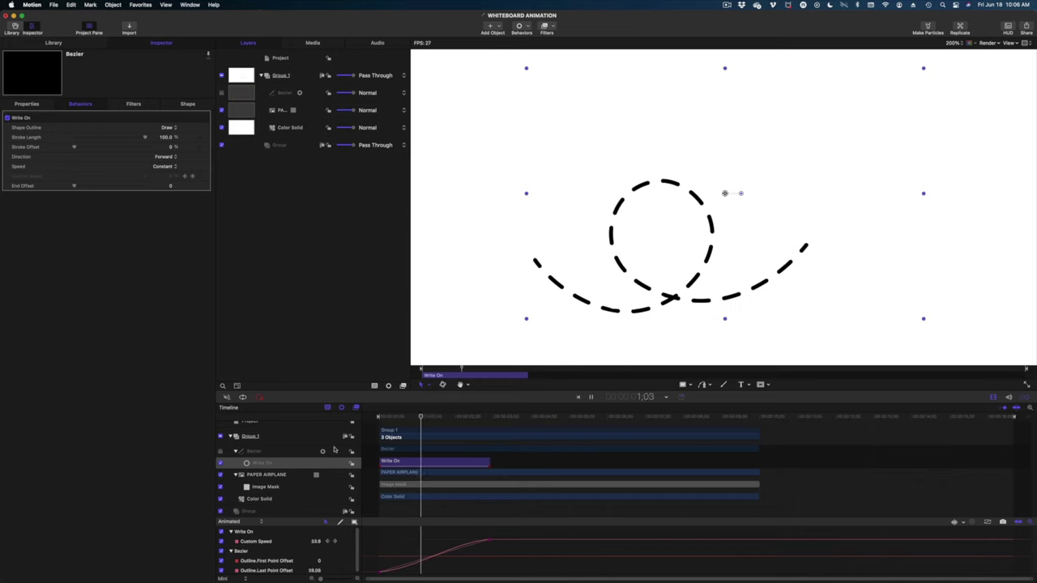
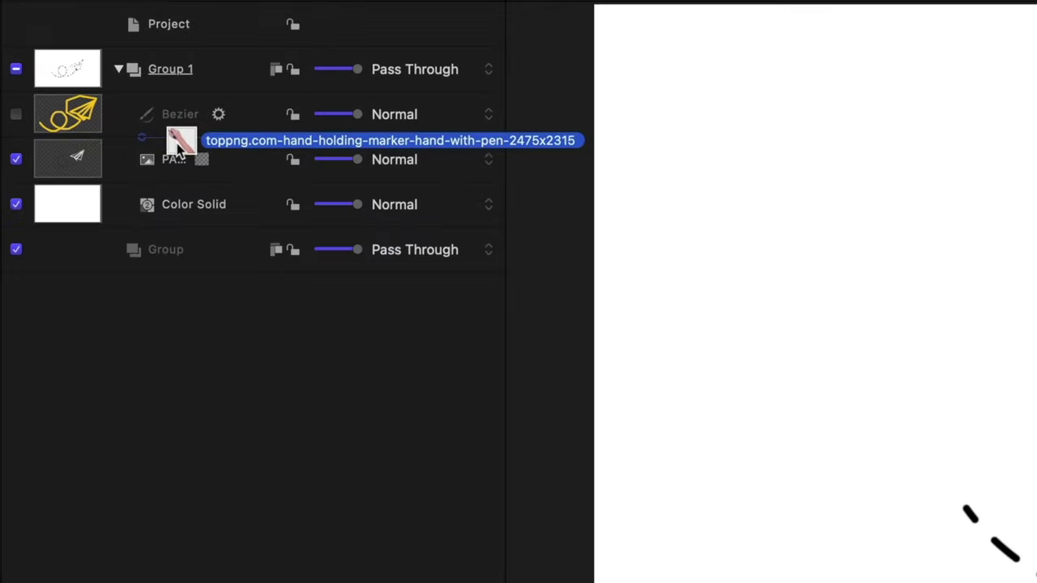
Place the hand-holding-marker image directly below the Bezier layer and move its anchor point to the marker's tip.
{"action": "left_click_drag", "start_coordinate": [180, 148], "coordinate": [175, 143]}
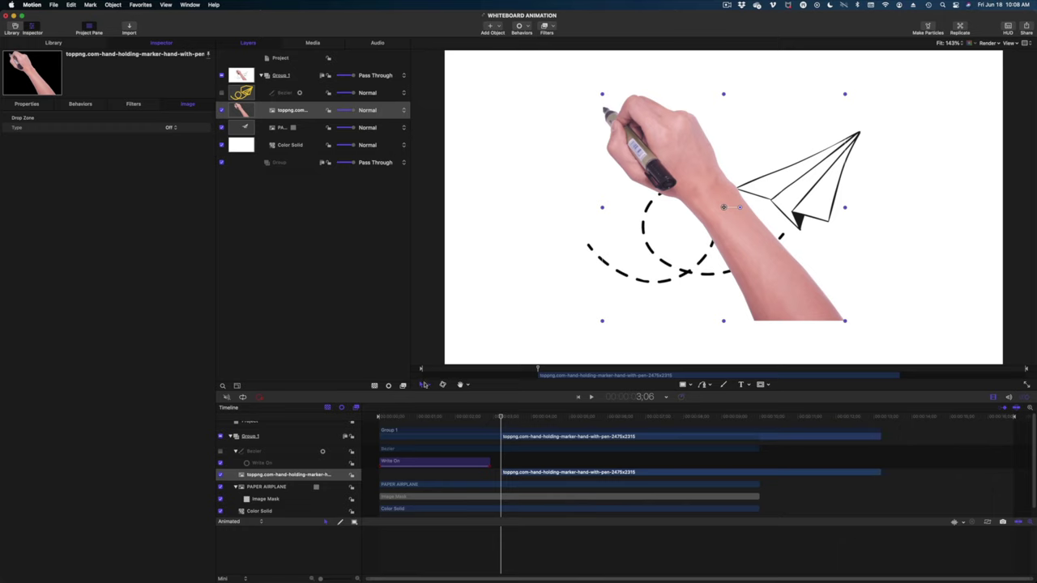
{"action": "right_click", "coordinate": [628, 142]}
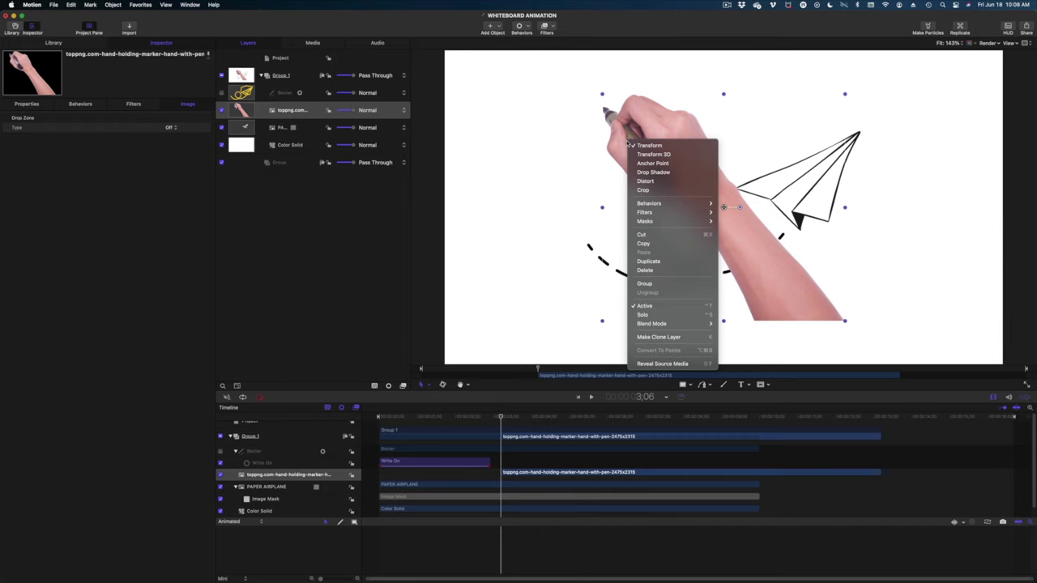
{"action": "left_click", "coordinate": [645, 164]}
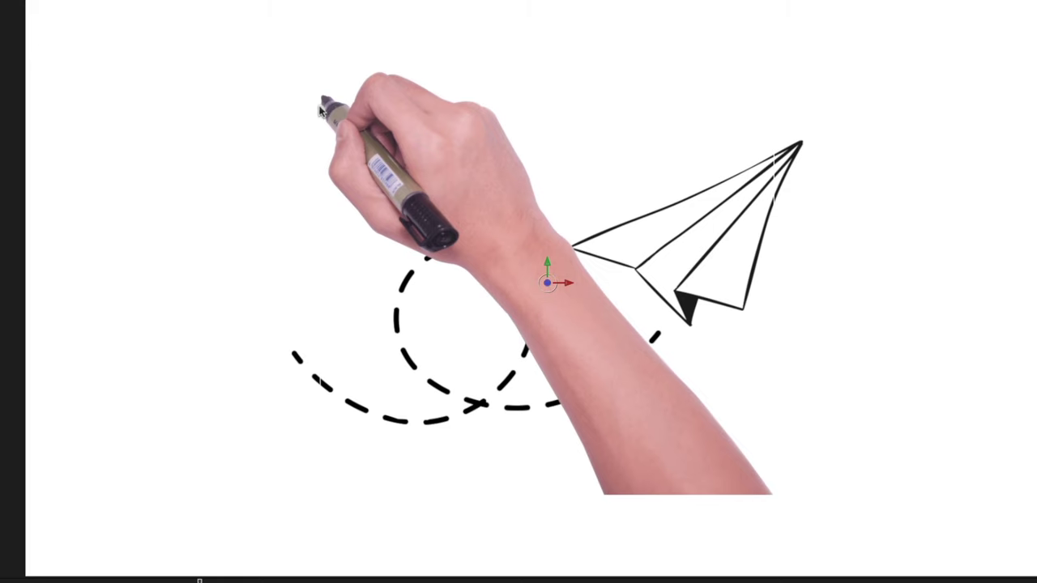
{"action": "left_click_drag", "start_coordinate": [571, 257], "coordinate": [326, 192]}
{"action": "key", "text": "ctrl+z"}
{"action": "left_click_drag", "start_coordinate": [339, 280], "coordinate": [349, 99]}
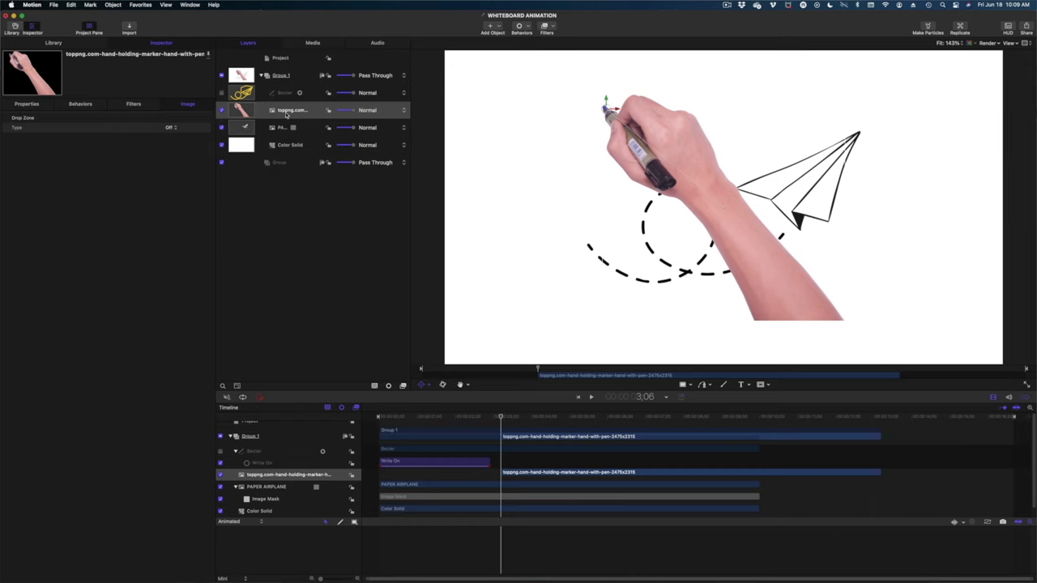
Apply the Basic Motion behavior Motion Path to the hand image and move the hand's clip to the start of the timeline.
{"action": "left_click", "coordinate": [286, 115]}
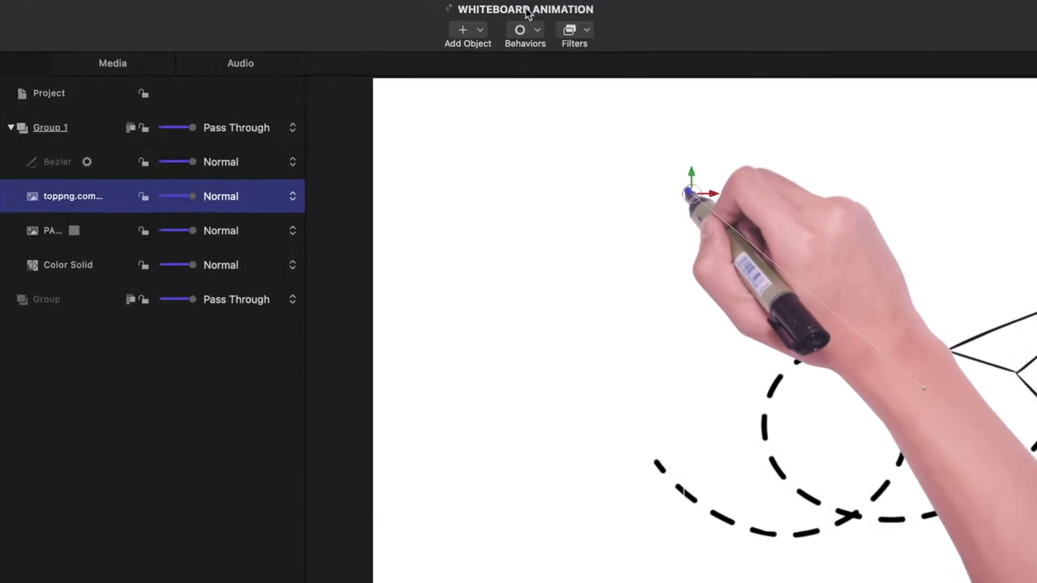
{"action": "left_click", "coordinate": [522, 25]}
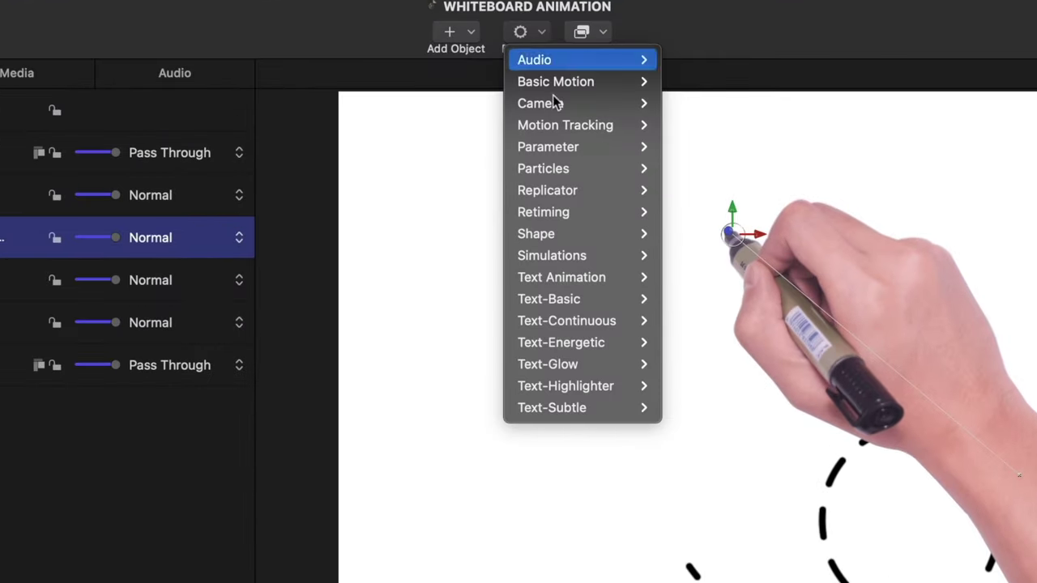
{"action": "mouse_move", "coordinate": [555, 83]}
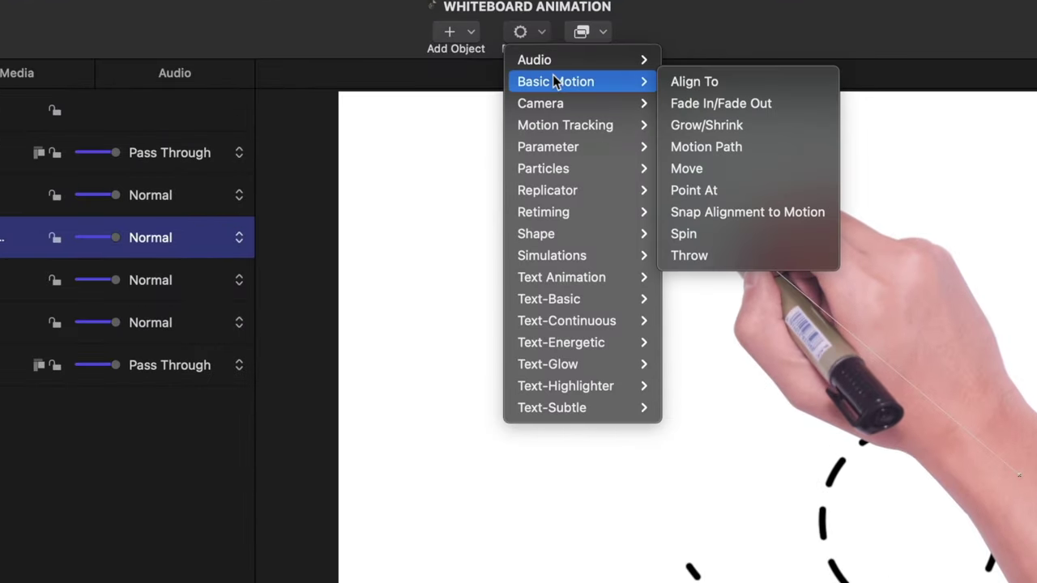
{"action": "left_click", "coordinate": [717, 147]}
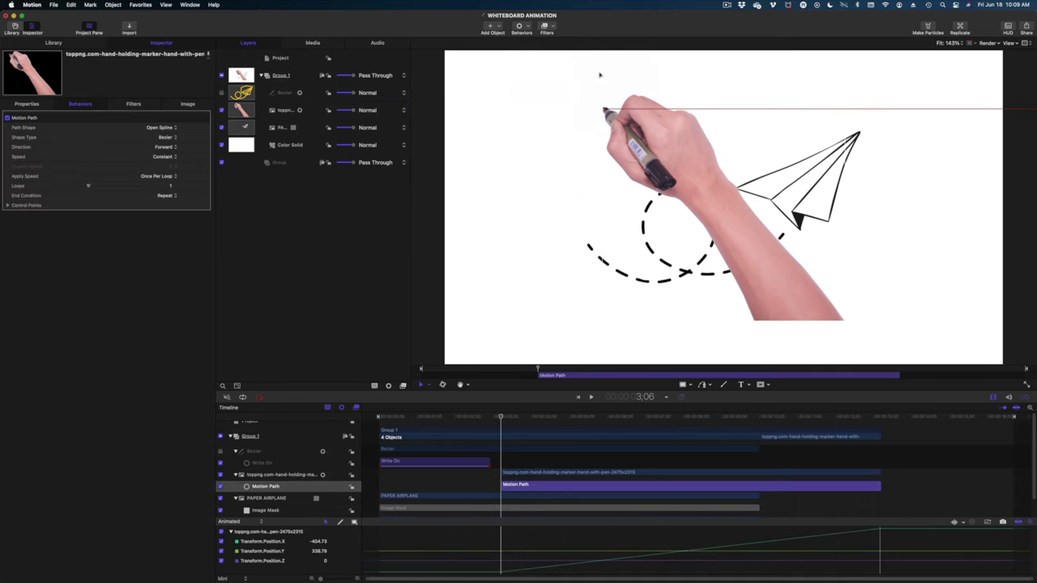
{"action": "key", "text": "super+minus"}
{"action": "key", "text": "super+minus"}
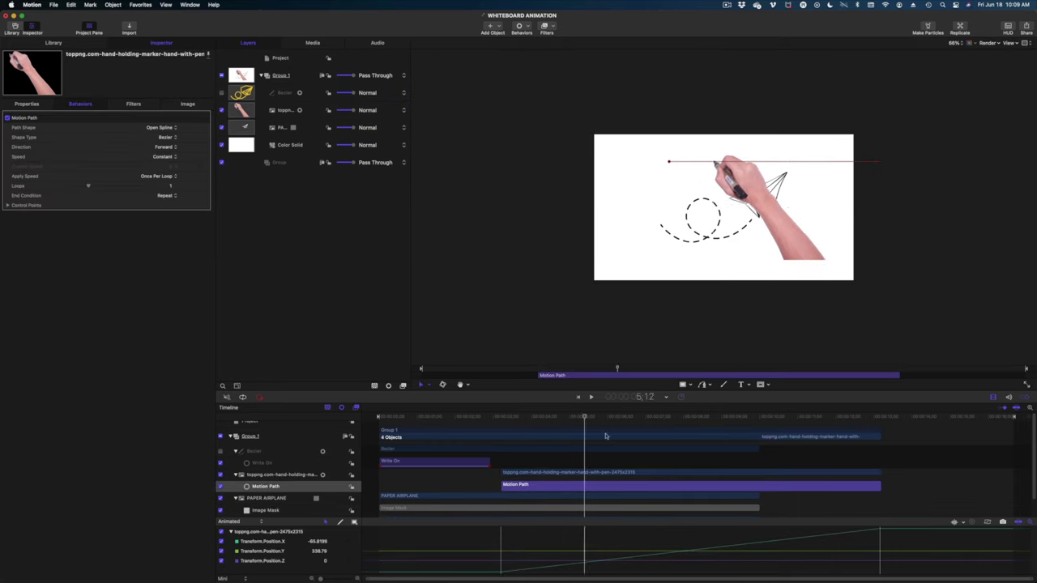
{"action": "left_click_drag", "start_coordinate": [541, 484], "coordinate": [419, 483]}
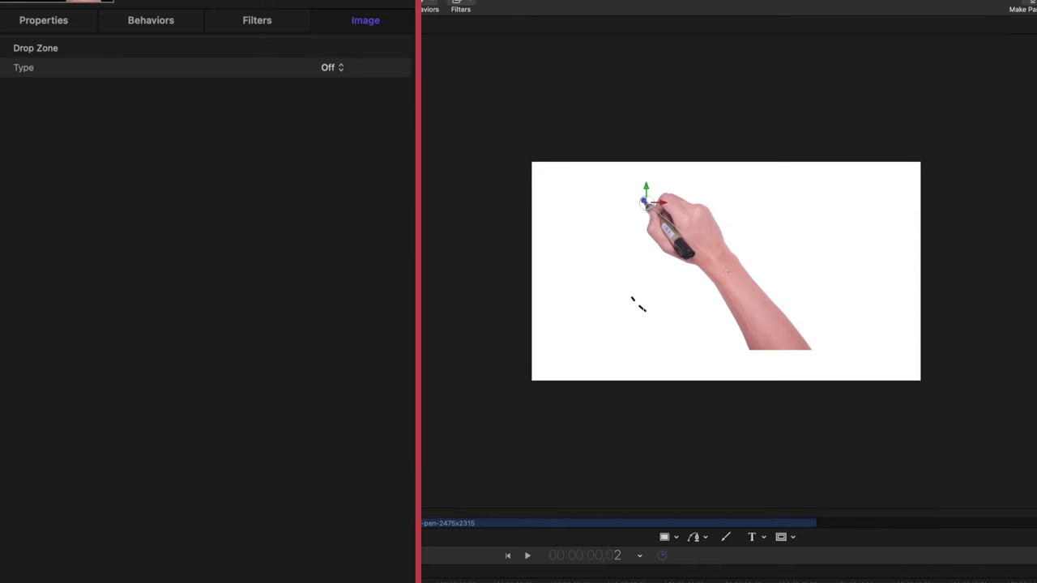
Set the Motion Path's shape to Geometry with the Bezier as its shape source, and play back the hand's movement.
{"action": "key", "text": "F2"}
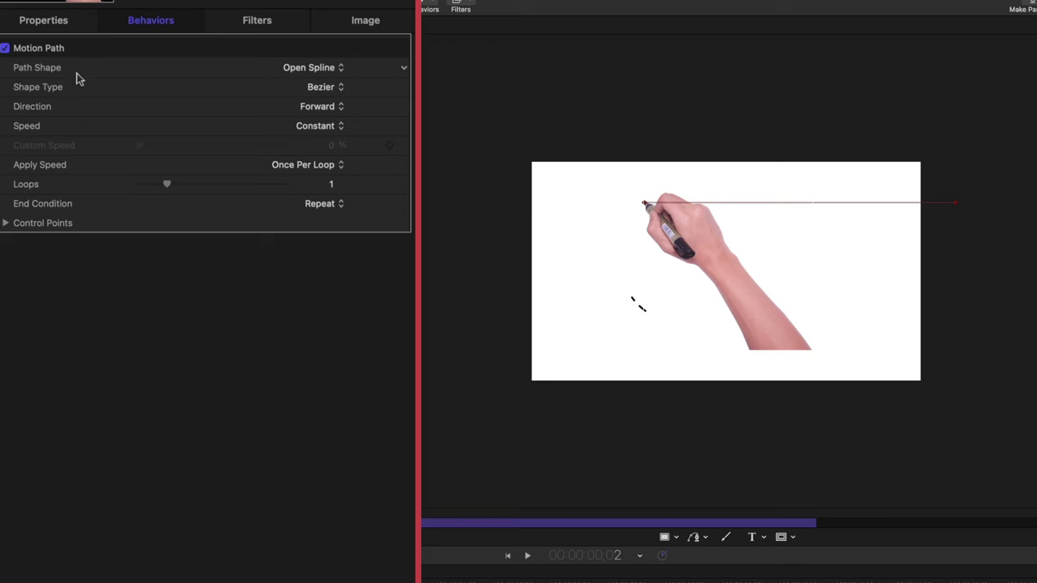
{"action": "left_click", "coordinate": [314, 69]}
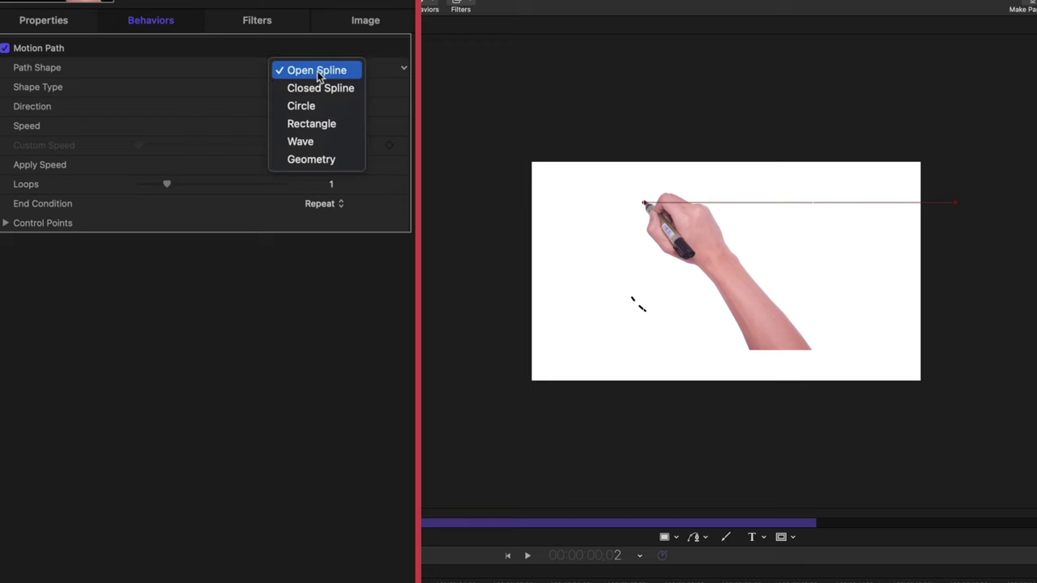
{"action": "left_click", "coordinate": [326, 160]}
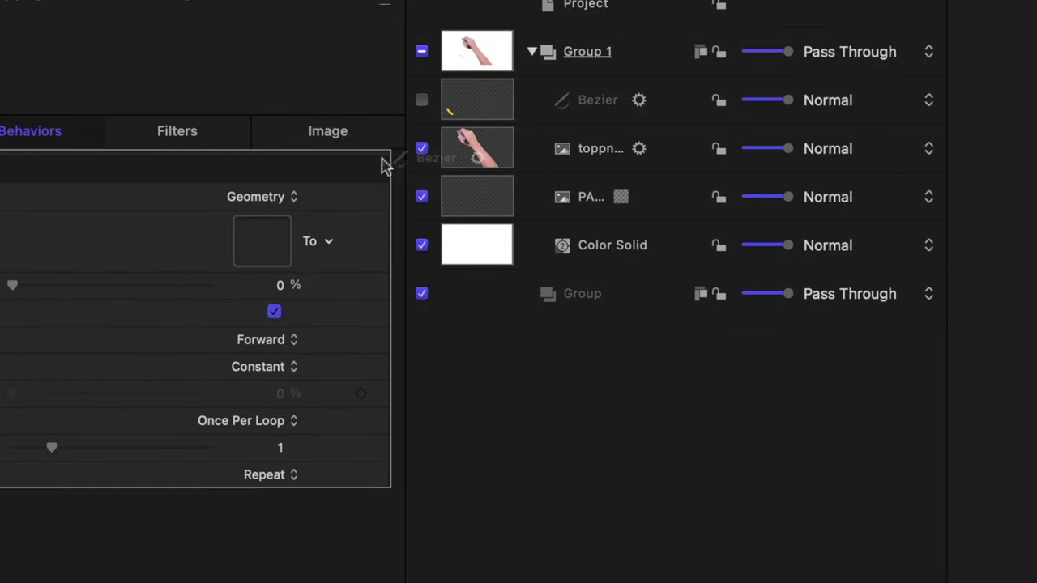
{"action": "left_click_drag", "start_coordinate": [384, 164], "coordinate": [260, 250]}
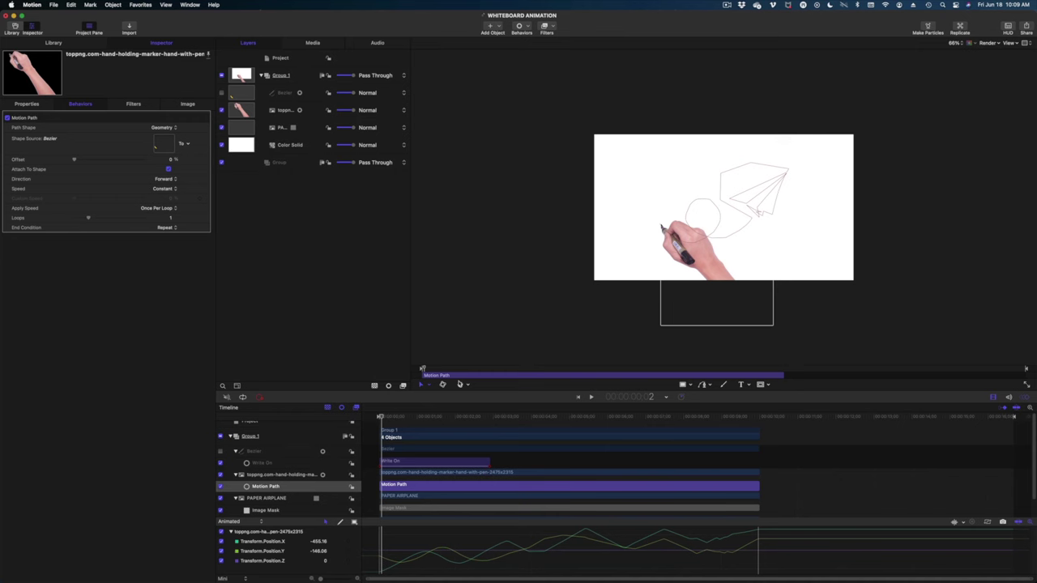
{"action": "key", "text": "space"}
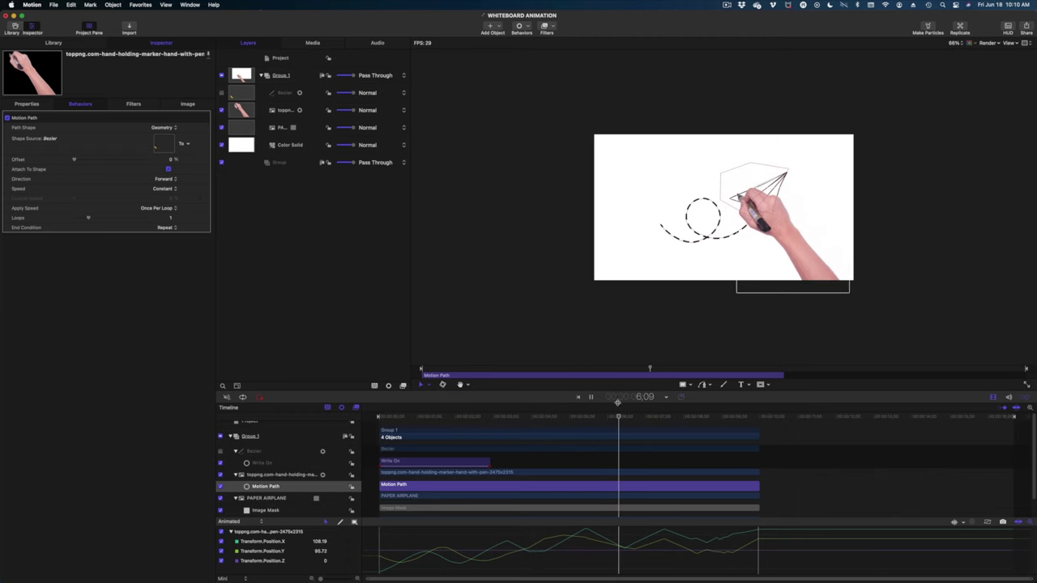
{"action": "key", "text": "space"}
Trim the Motion Path behavior to end together with Write On, and play the animation from the start.
{"action": "mouse_move", "coordinate": [609, 414]}
{"action": "left_mouse_down"}
{"action": "mouse_move", "coordinate": [472, 452]}
{"action": "mouse_move", "coordinate": [489, 451]}
{"action": "mouse_move", "coordinate": [484, 466]}
{"action": "left_mouse_up"}
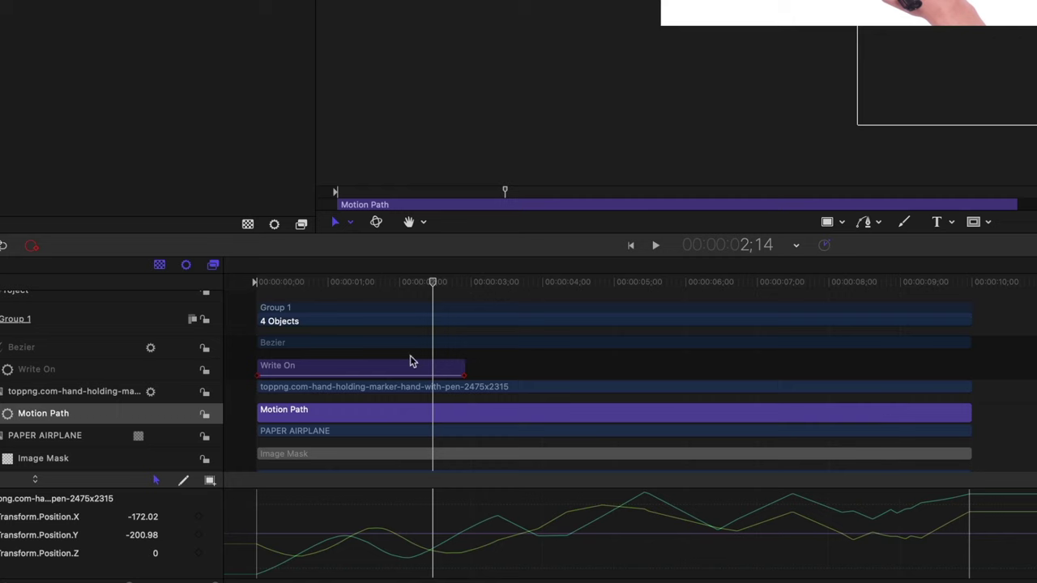
{"action": "left_click_drag", "start_coordinate": [969, 408], "coordinate": [461, 426]}
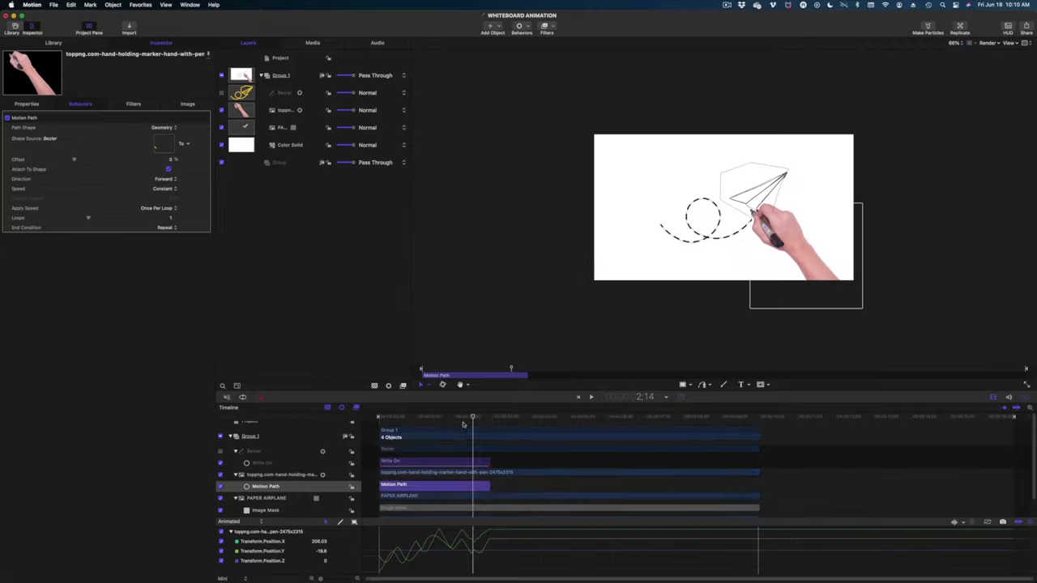
{"action": "left_click_drag", "start_coordinate": [417, 293], "coordinate": [174, 357]}
{"action": "left_click", "coordinate": [337, 295]}
{"action": "left_click_drag", "start_coordinate": [421, 418], "coordinate": [359, 429]}
{"action": "key", "text": "space"}
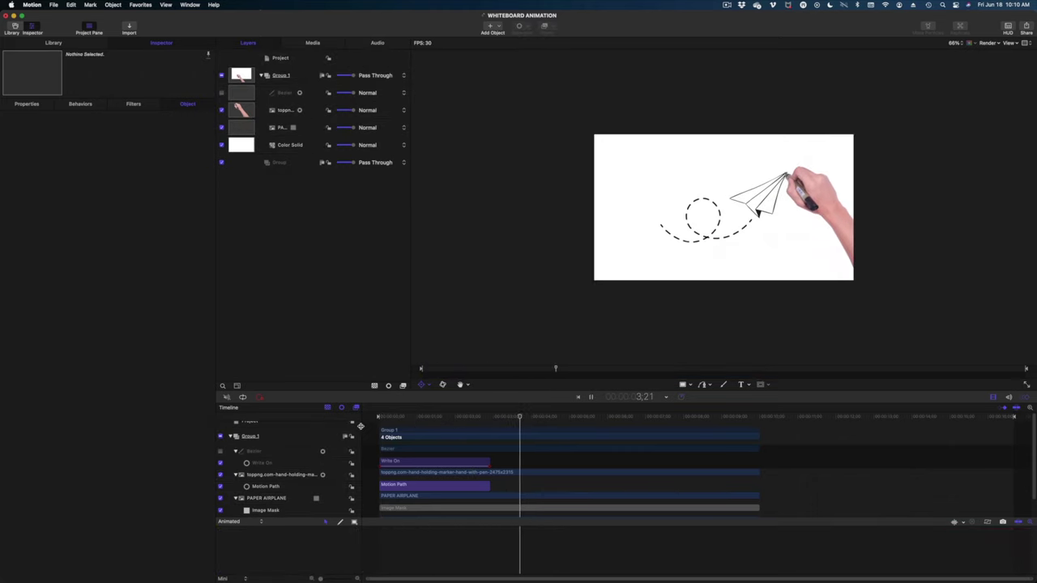
{"action": "key", "text": "space"}
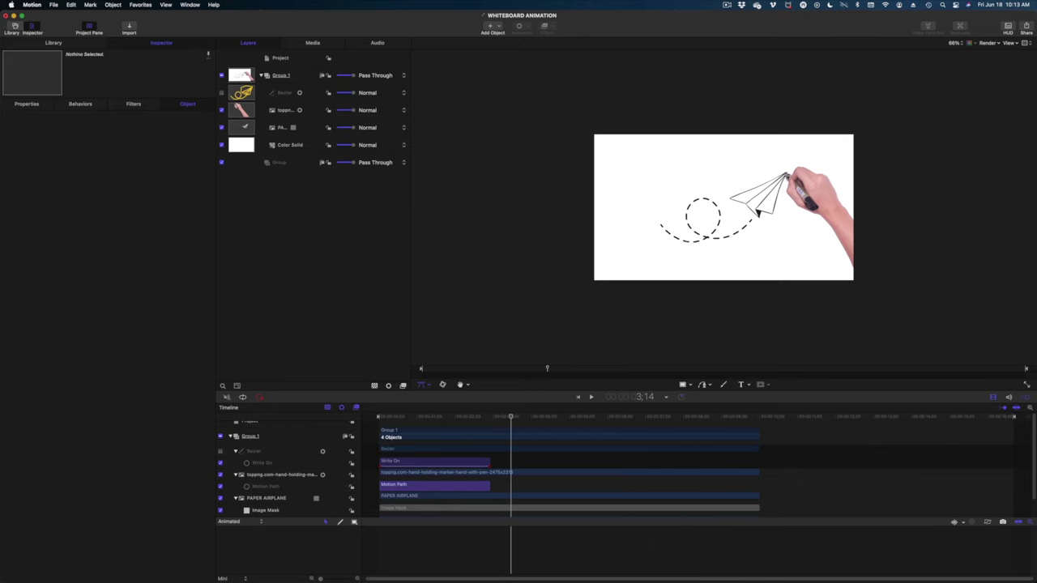
Make the Bezier layer visible again, edit its points, and add a point on the outer wing edge just before the path's end at the airplane's nose.
{"action": "left_click_drag", "start_coordinate": [475, 421], "coordinate": [499, 420]}
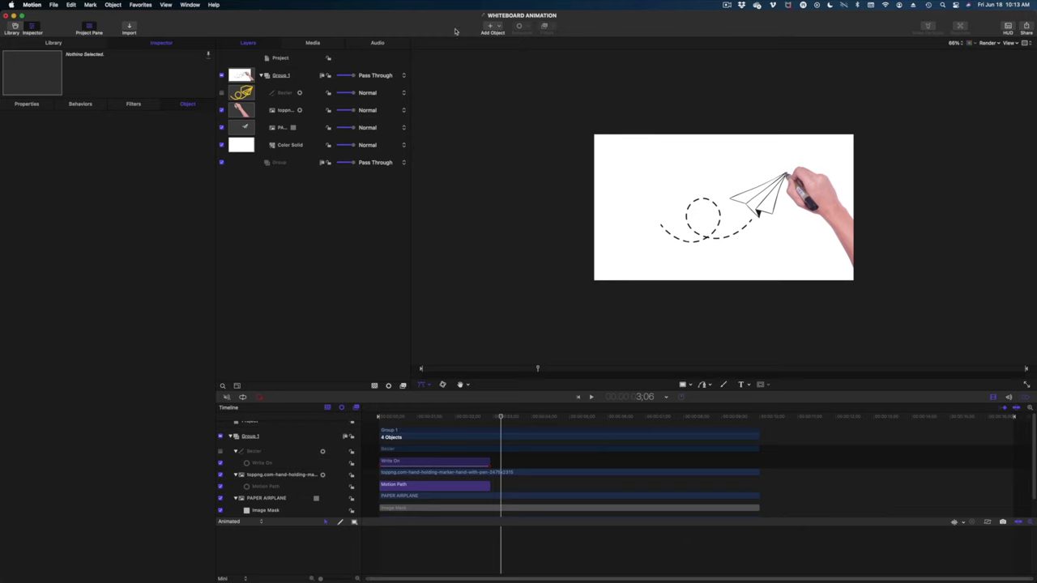
{"action": "left_click", "coordinate": [284, 93]}
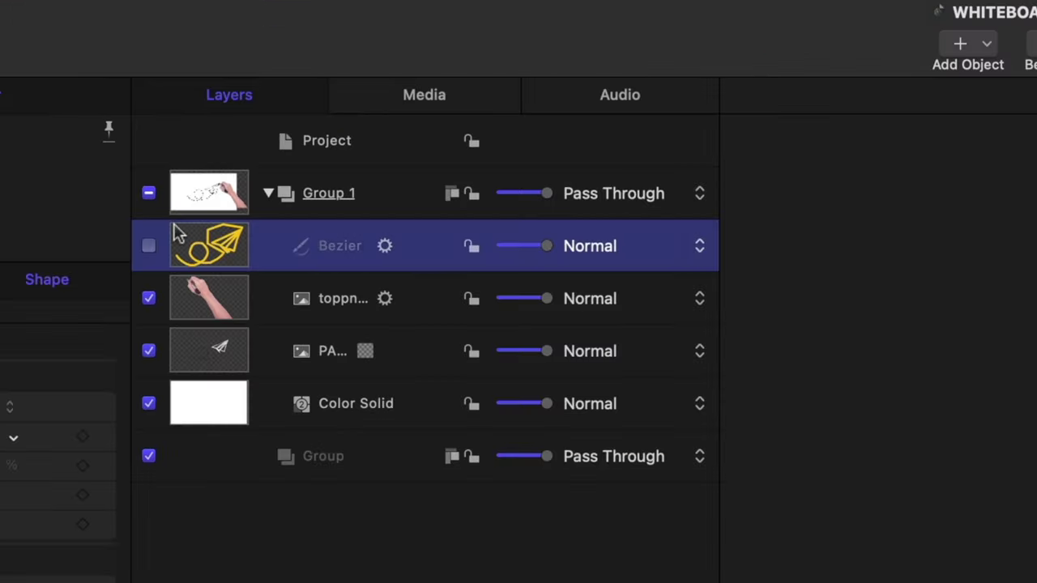
{"action": "left_click", "coordinate": [148, 246]}
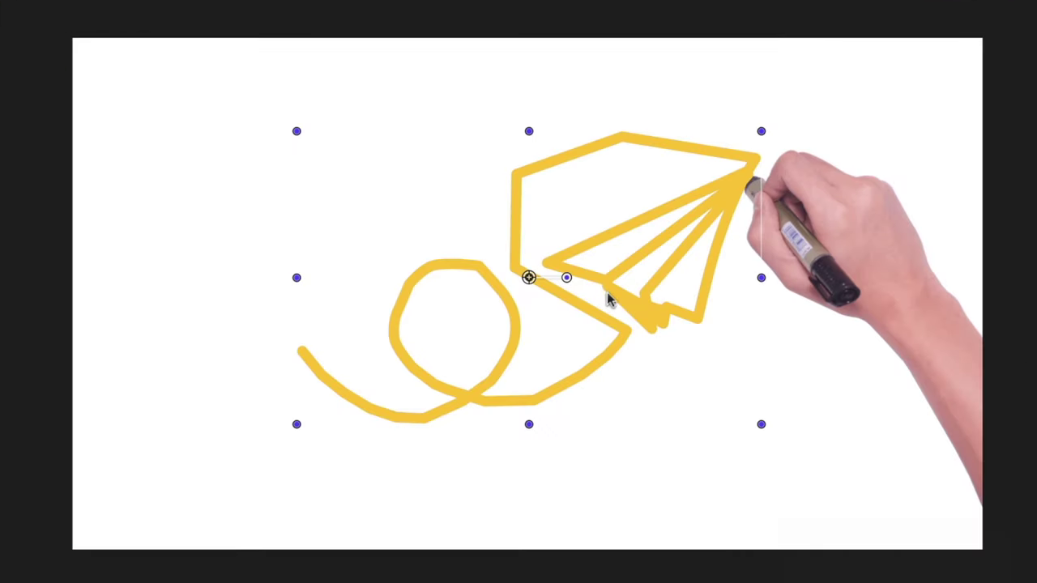
{"action": "right_click", "coordinate": [746, 206]}
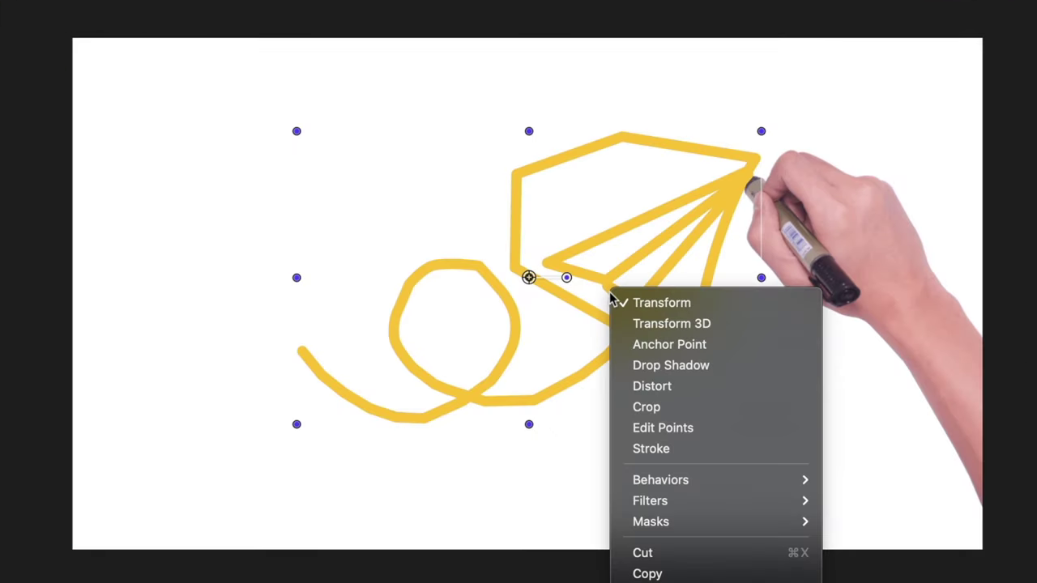
{"action": "left_click", "coordinate": [663, 428]}
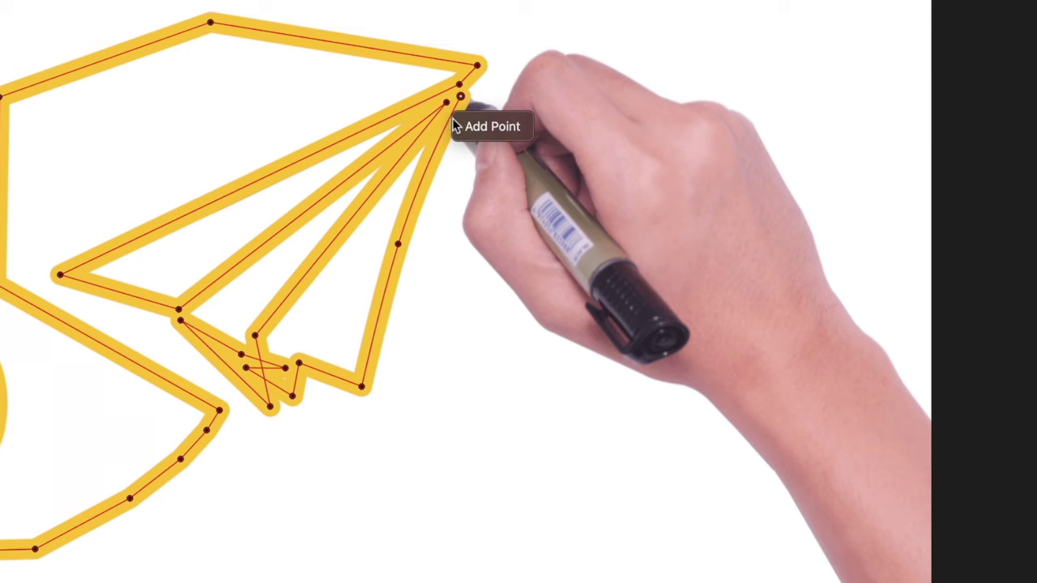
{"action": "left_click", "coordinate": [448, 121]}
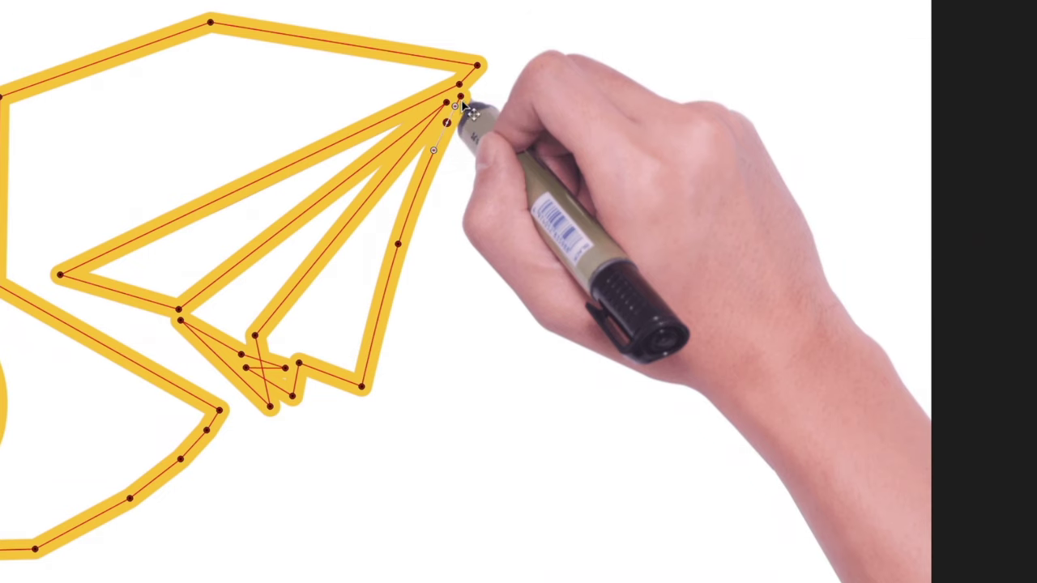
Extend the Bezier path's end past the canvas's lower edge and move the point beside the airplane's nose closer to the nose.
{"action": "left_click", "coordinate": [461, 96]}
{"action": "mouse_move", "coordinate": [461, 96]}
{"action": "left_mouse_down"}
{"action": "mouse_move", "coordinate": [479, 105]}
{"action": "mouse_move", "coordinate": [505, 180]}
{"action": "mouse_move", "coordinate": [575, 582]}
{"action": "left_mouse_up"}
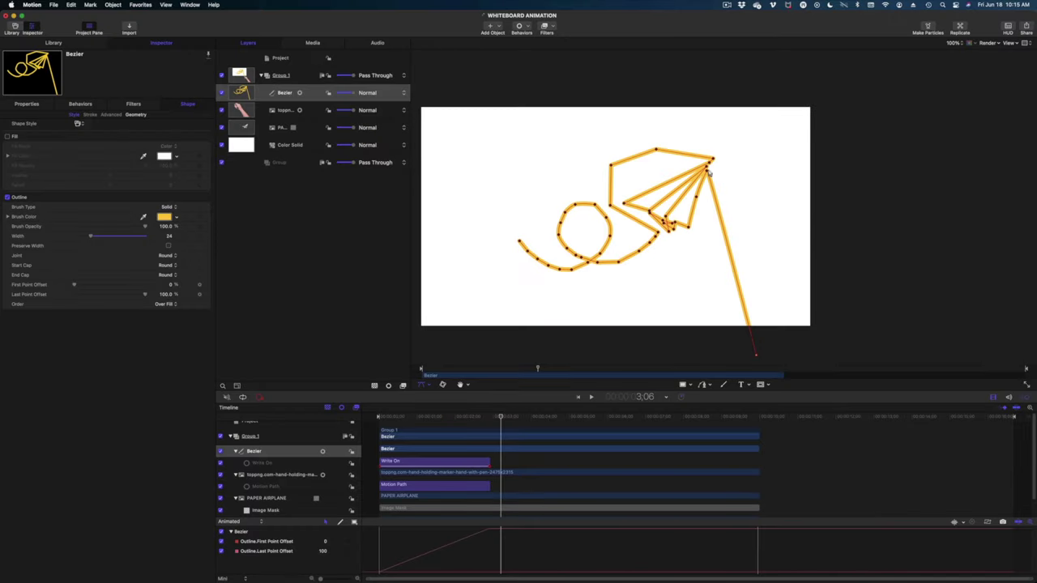
{"action": "left_click_drag", "start_coordinate": [707, 173], "coordinate": [712, 161]}
Hide the Bezier layer and play back the airplane animation from the start of the timeline.
{"action": "mouse_move", "coordinate": [500, 417]}
{"action": "left_mouse_down"}
{"action": "mouse_move", "coordinate": [478, 438]}
{"action": "mouse_move", "coordinate": [496, 438]}
{"action": "mouse_move", "coordinate": [378, 438]}
{"action": "left_mouse_up"}
{"action": "left_click", "coordinate": [222, 92]}
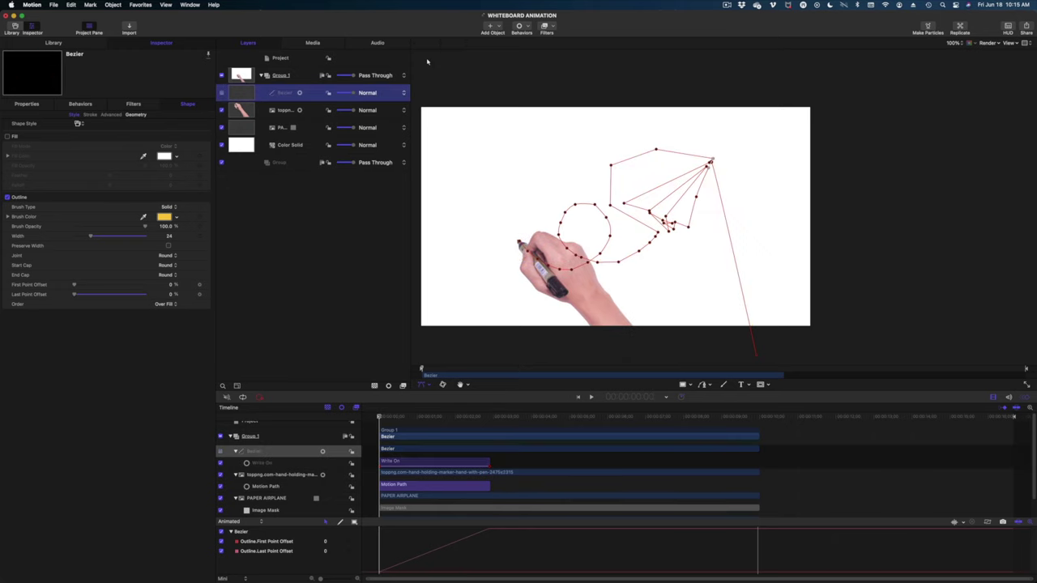
{"action": "key", "text": "shift+z"}
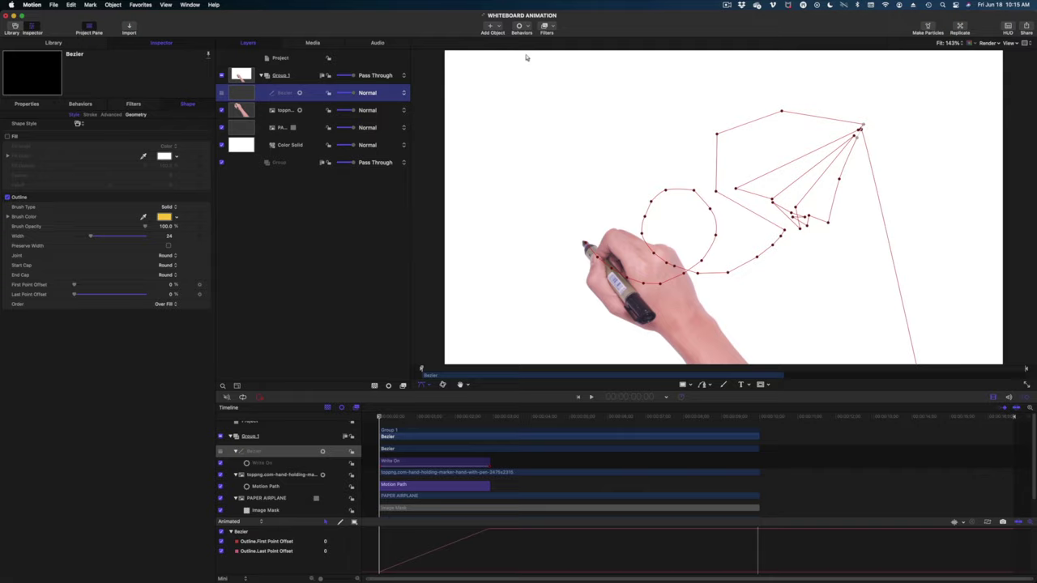
{"action": "key", "text": "super+minus"}
{"action": "left_click", "coordinate": [529, 147]}
{"action": "key", "text": "space"}
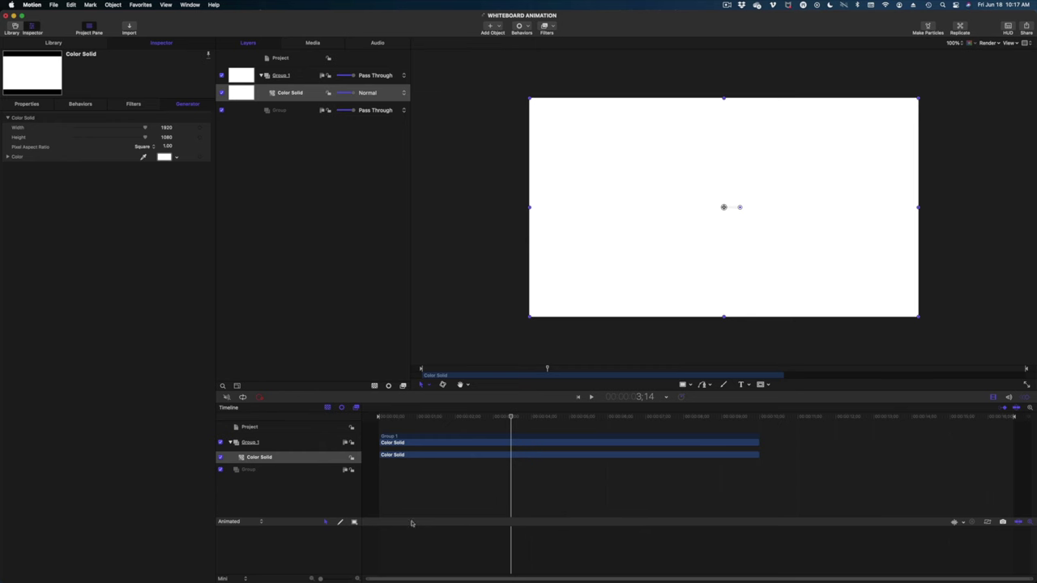
Find the Black Type logo image in Finder and add it to Group 1 above the Color Solid.
{"action": "left_click", "coordinate": [51, 559]}
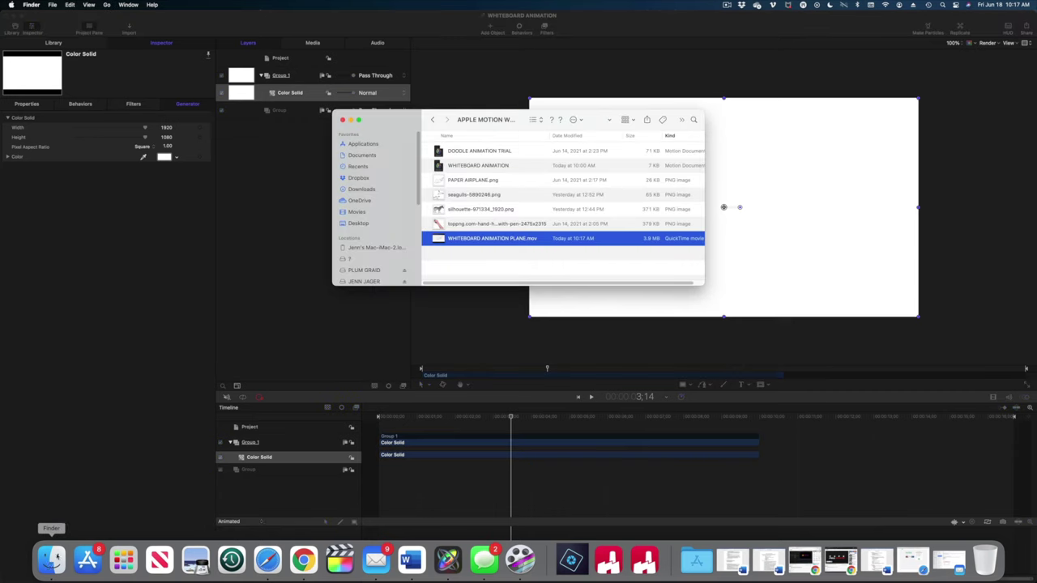
{"action": "left_click", "coordinate": [364, 200]}
{"action": "double_click", "coordinate": [490, 151]}
{"action": "scroll", "coordinate": [518, 219], "scroll_direction": "down", "scroll_amount": 10}
{"action": "double_click", "coordinate": [495, 258]}
{"action": "scroll", "coordinate": [483, 193], "scroll_direction": "left", "scroll_amount": 5}
{"action": "left_click", "coordinate": [432, 119]}
{"action": "double_click", "coordinate": [537, 258]}
{"action": "double_click", "coordinate": [463, 190]}
{"action": "left_click_drag", "start_coordinate": [544, 149], "coordinate": [290, 89]}
Scale the logo to 24% and move its clip to the start of the timeline.
{"action": "left_click", "coordinate": [264, 213]}
{"action": "left_click", "coordinate": [33, 104]}
{"action": "left_click_drag", "start_coordinate": [91, 146], "coordinate": [79, 148]}
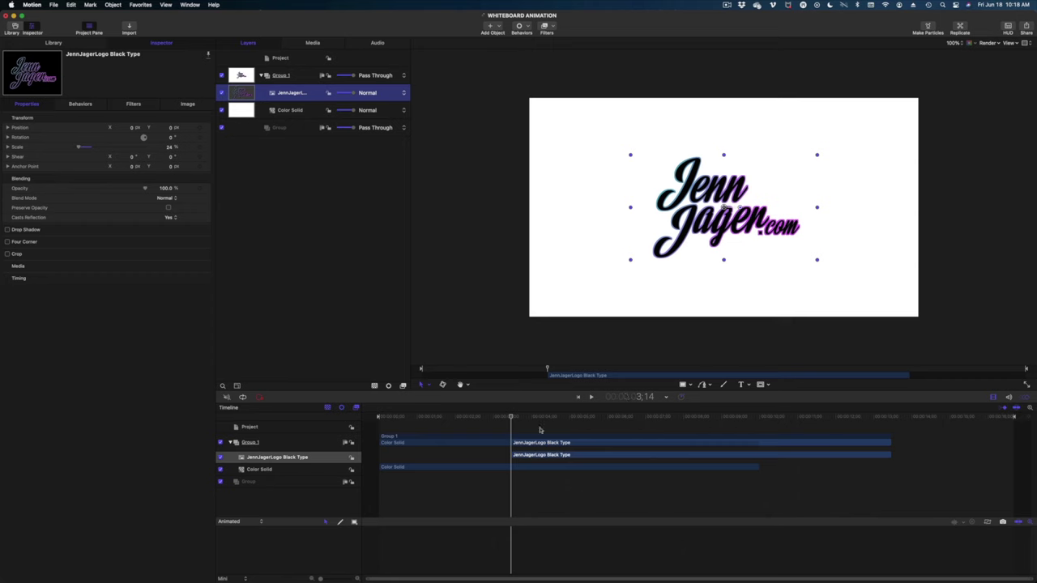
{"action": "left_click_drag", "start_coordinate": [536, 455], "coordinate": [406, 478]}
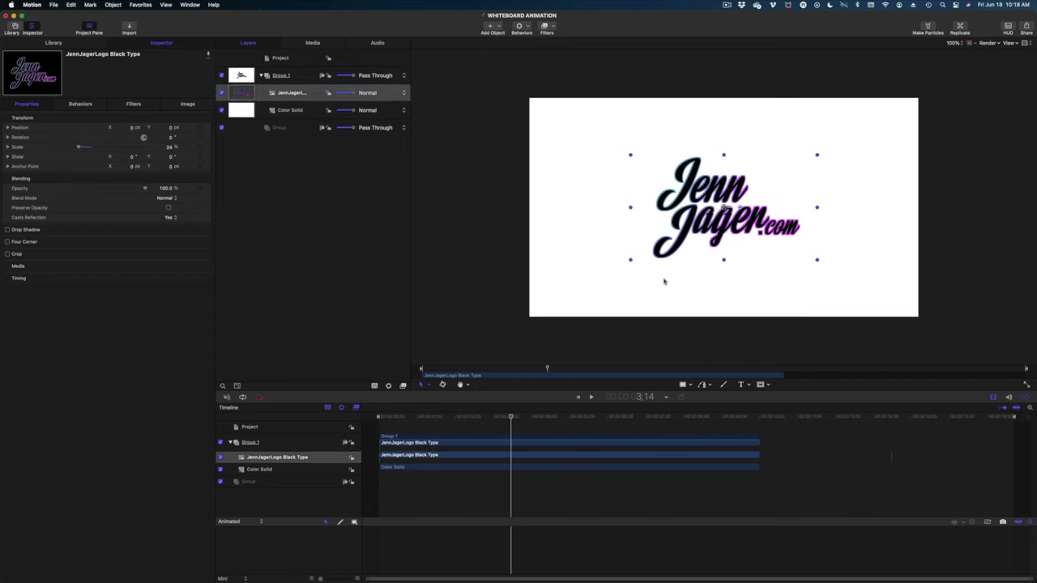
Draw an open zigzag Bezier across the whole logo from its upper left to the .com, ending below the canvas.
{"action": "left_click", "coordinate": [451, 317]}
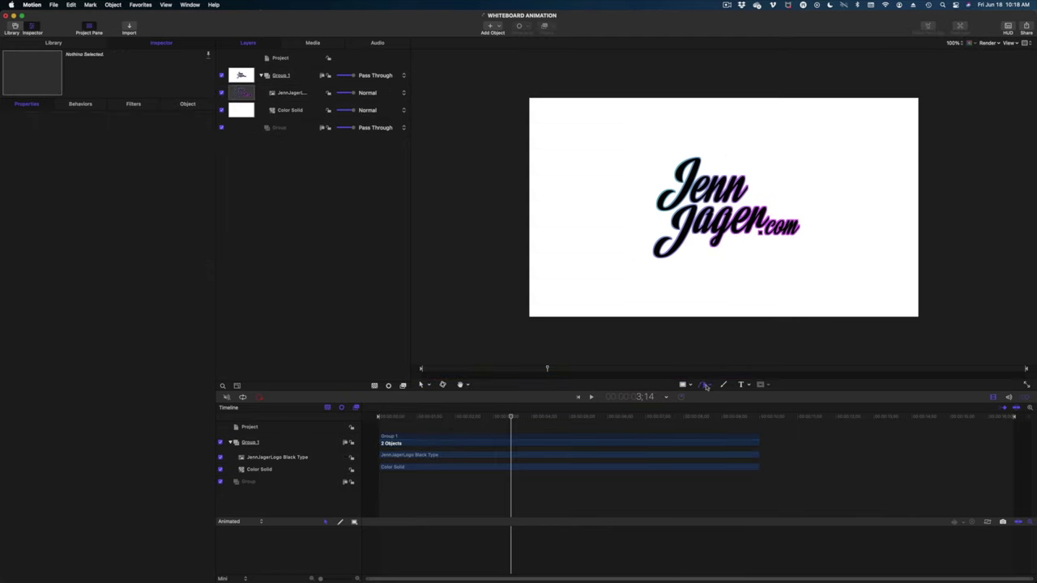
{"action": "left_click", "coordinate": [637, 183]}
{"action": "left_click", "coordinate": [697, 134]}
{"action": "left_click", "coordinate": [636, 215]}
{"action": "left_click", "coordinate": [715, 140]}
{"action": "left_click", "coordinate": [634, 255]}
{"action": "left_click", "coordinate": [731, 146]}
{"action": "left_click", "coordinate": [658, 279]}
{"action": "left_click", "coordinate": [743, 157]}
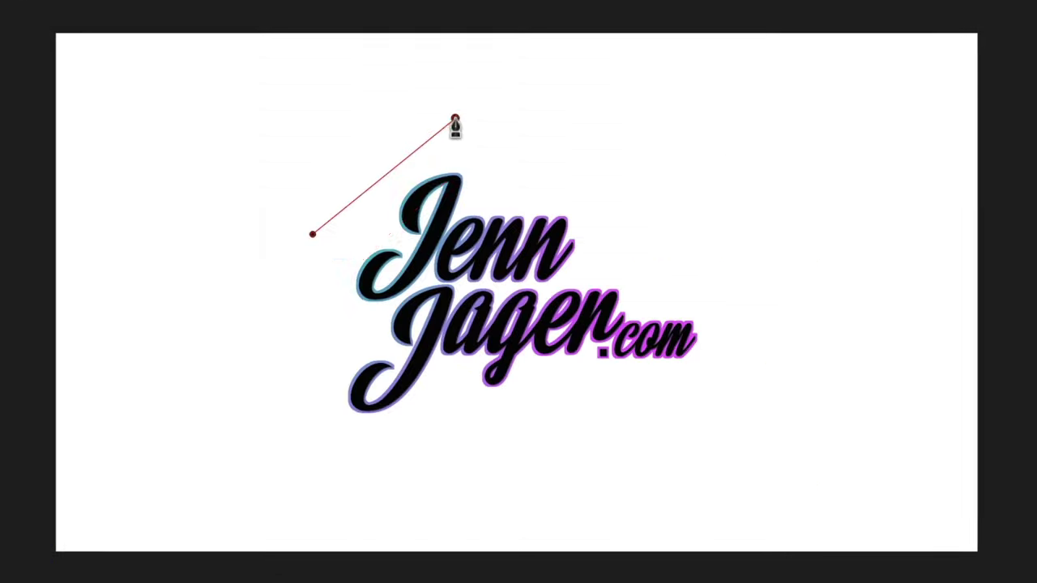
{"action": "left_click", "coordinate": [491, 415]}
{"action": "left_click", "coordinate": [594, 255]}
{"action": "left_click", "coordinate": [561, 386]}
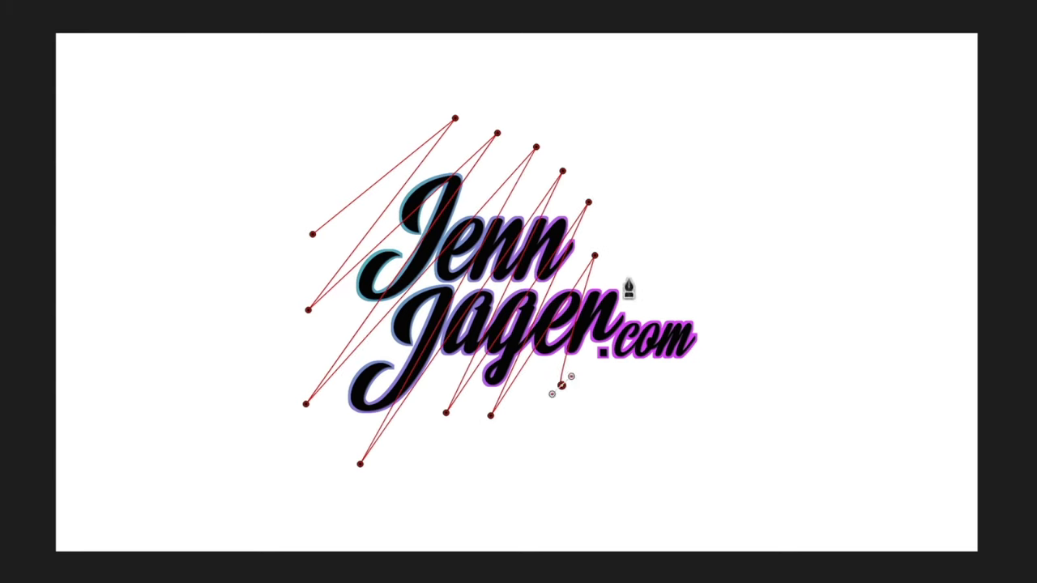
{"action": "left_click", "coordinate": [637, 264]}
{"action": "left_click", "coordinate": [605, 381]}
{"action": "left_click", "coordinate": [657, 300]}
{"action": "left_click", "coordinate": [638, 386]}
{"action": "left_click", "coordinate": [697, 303]}
{"action": "key", "text": "Return"}
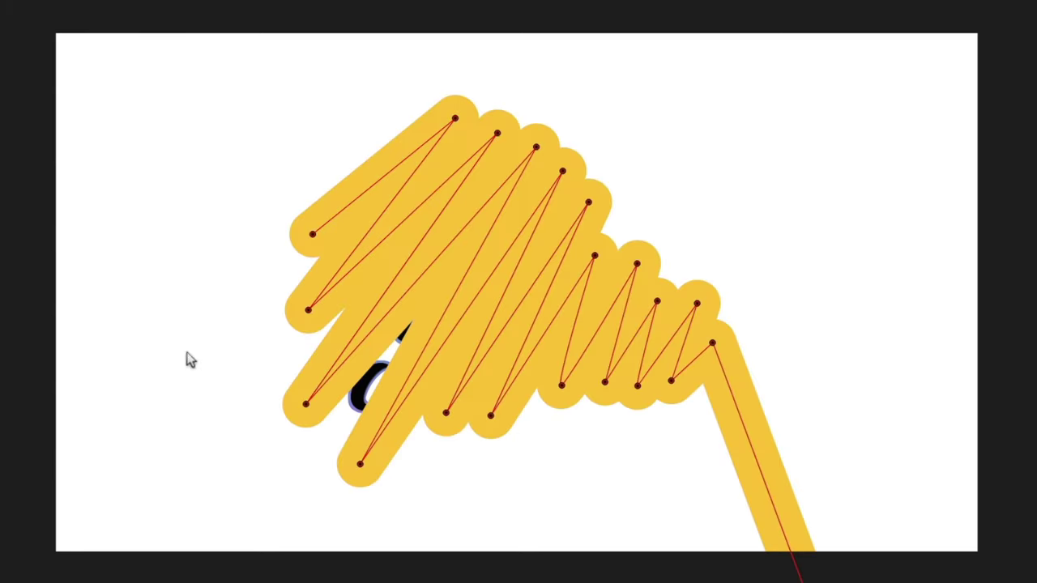
Shift two lower zigzag points to the left to cover the logo's gaps, and move the Bezier's clip to the timeline start.
{"action": "left_click_drag", "start_coordinate": [359, 464], "coordinate": [335, 450]}
{"action": "left_click_drag", "start_coordinate": [445, 413], "coordinate": [434, 411]}
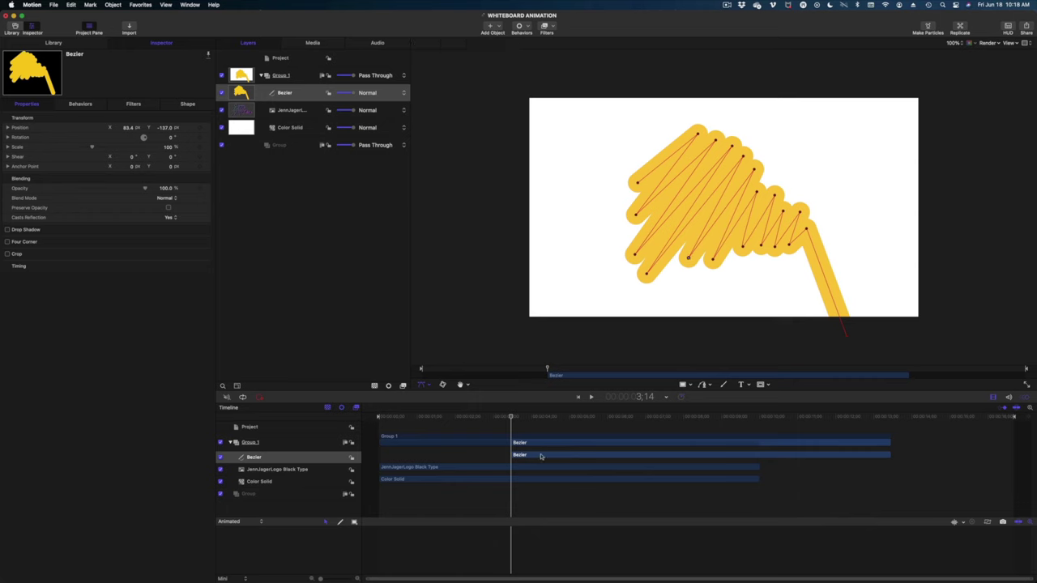
{"action": "left_click_drag", "start_coordinate": [541, 456], "coordinate": [409, 457]}
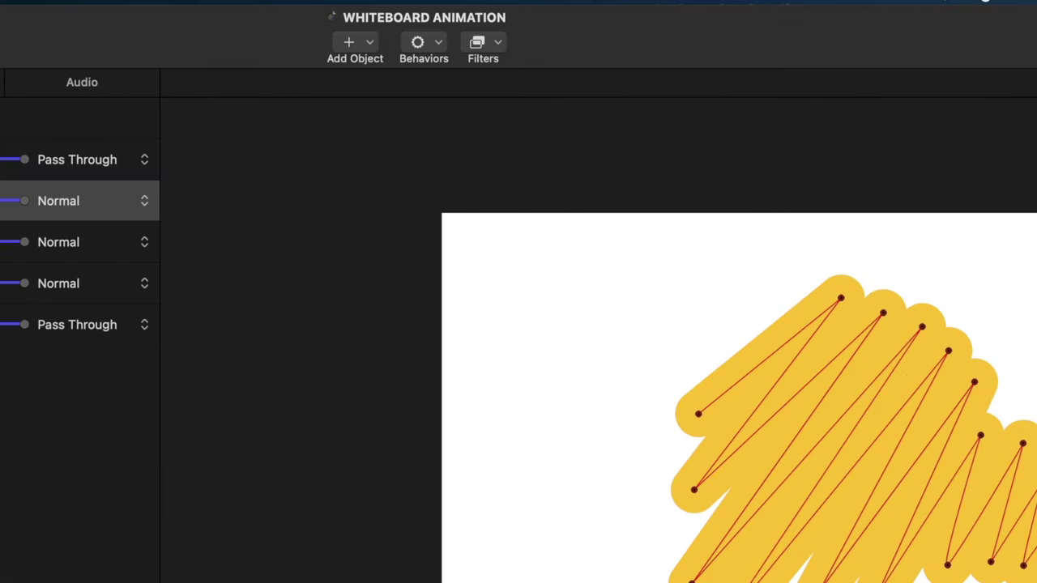
Apply the Shape behavior Write On to the zigzag Bezier.
{"action": "left_click", "coordinate": [429, 41]}
{"action": "mouse_move", "coordinate": [454, 95]}
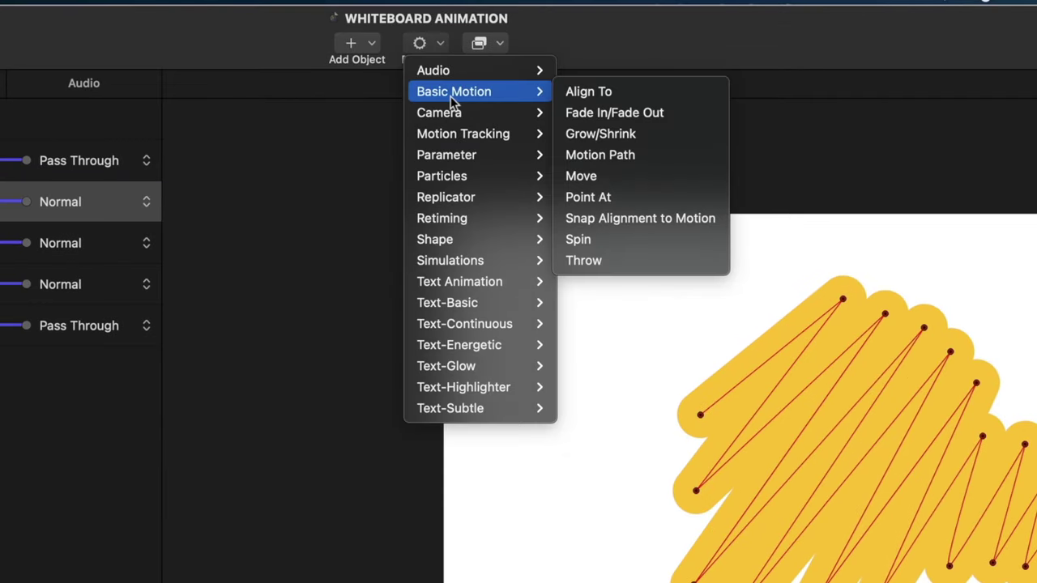
{"action": "mouse_move", "coordinate": [458, 241]}
{"action": "left_click", "coordinate": [603, 405]}
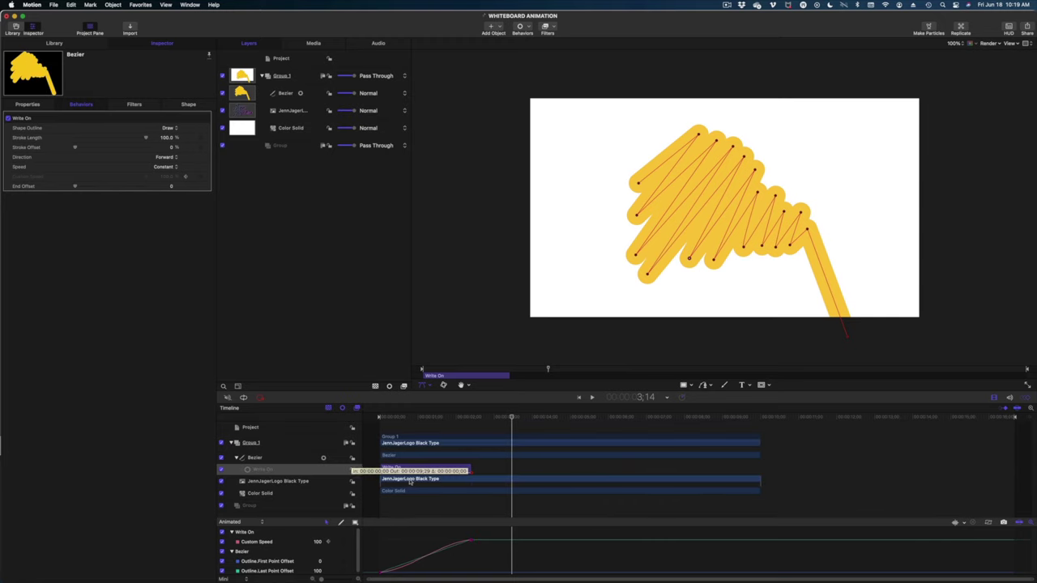
Add an image mask to the logo with the Bezier as its mask source, and scrub through the reveal.
{"action": "left_click", "coordinate": [410, 479]}
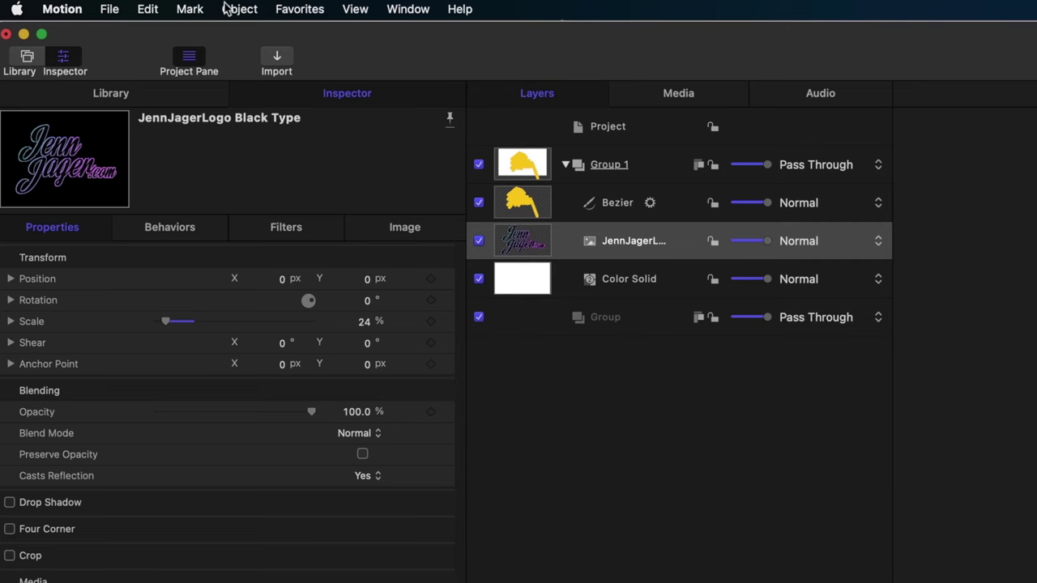
{"action": "left_click", "coordinate": [111, 4]}
{"action": "mouse_move", "coordinate": [111, 227]}
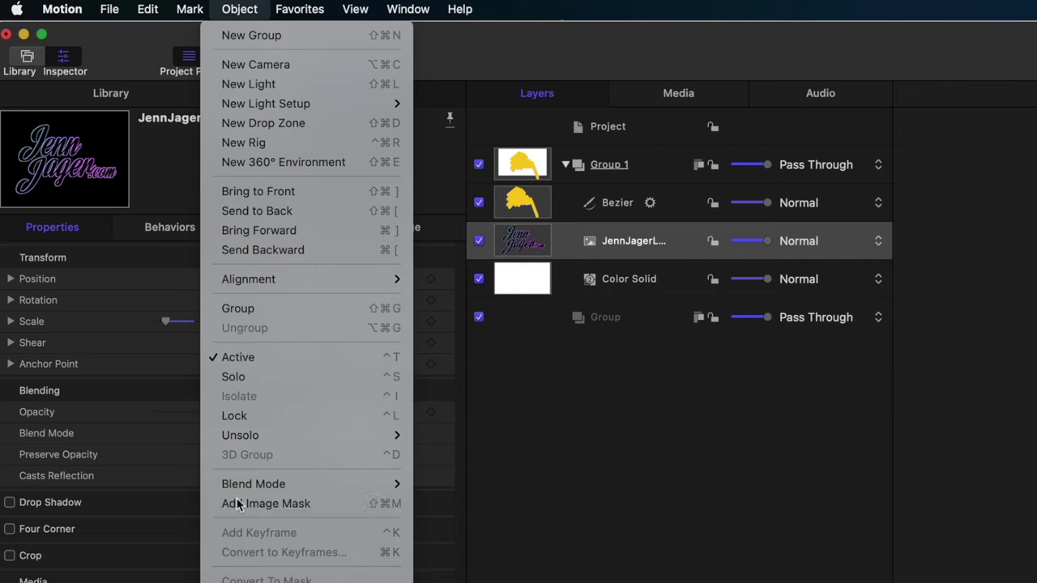
{"action": "left_click", "coordinate": [233, 502]}
{"action": "left_click_drag", "start_coordinate": [538, 201], "coordinate": [338, 298]}
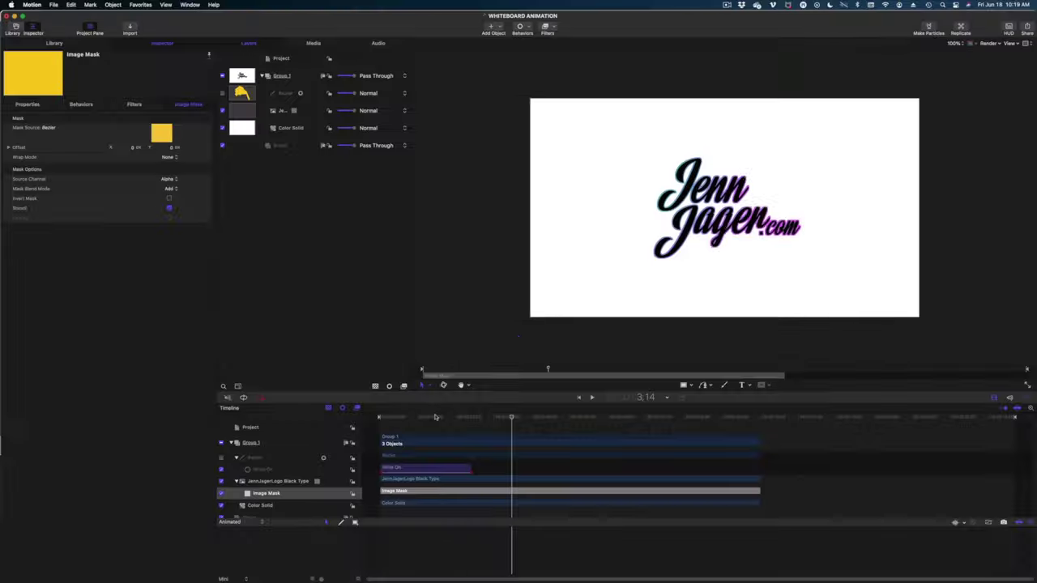
{"action": "left_click_drag", "start_coordinate": [435, 417], "coordinate": [471, 417]}
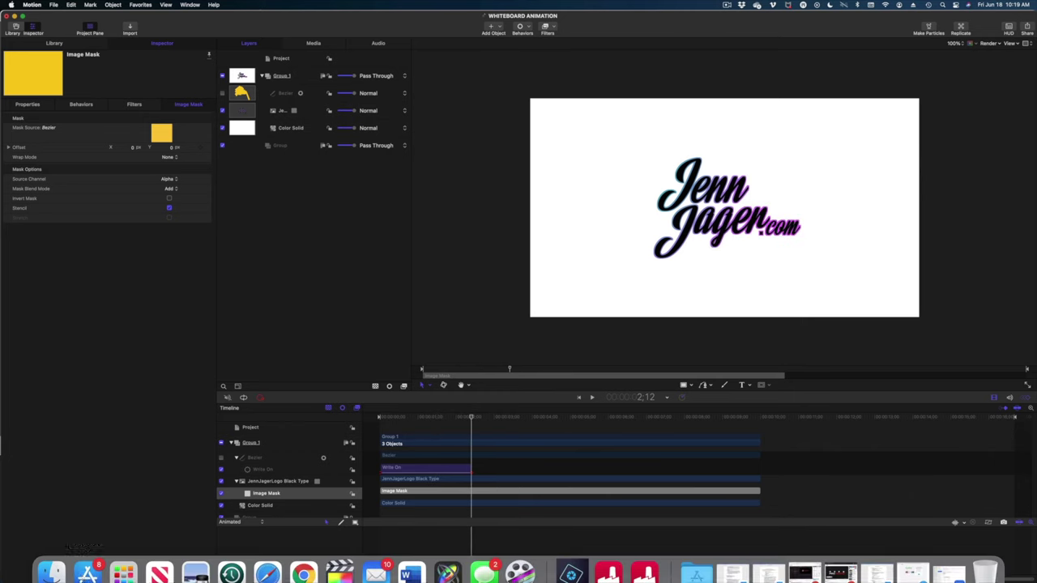
Find the image of the hand holding a marker in the project folder and add it to Group 1 above the logo.
{"action": "left_click", "coordinate": [52, 574]}
{"action": "left_click", "coordinate": [363, 281]}
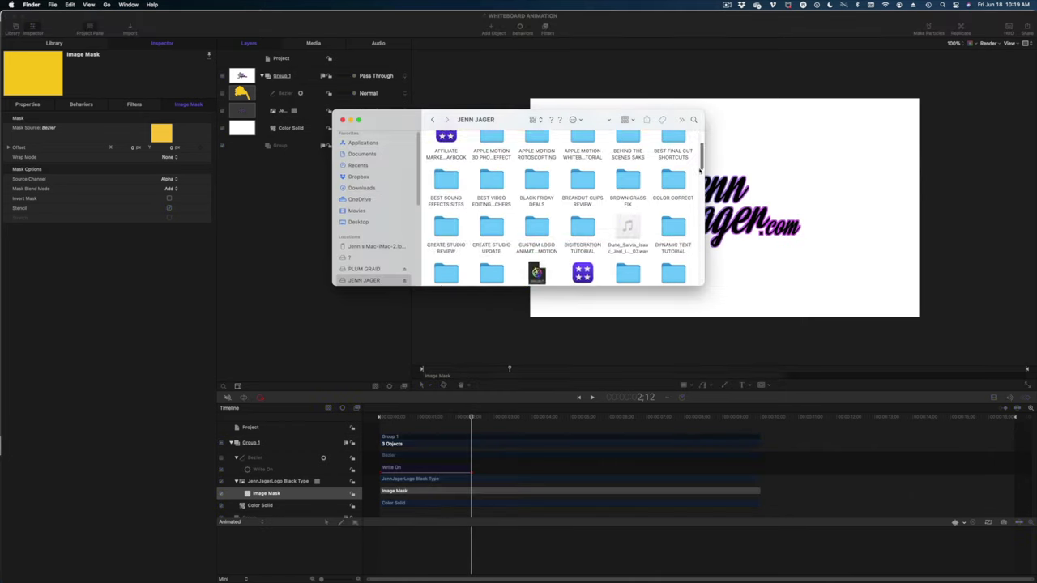
{"action": "right_click", "coordinate": [648, 143]}
{"action": "mouse_move", "coordinate": [673, 208]}
{"action": "left_click", "coordinate": [740, 261]}
{"action": "double_click", "coordinate": [593, 157]}
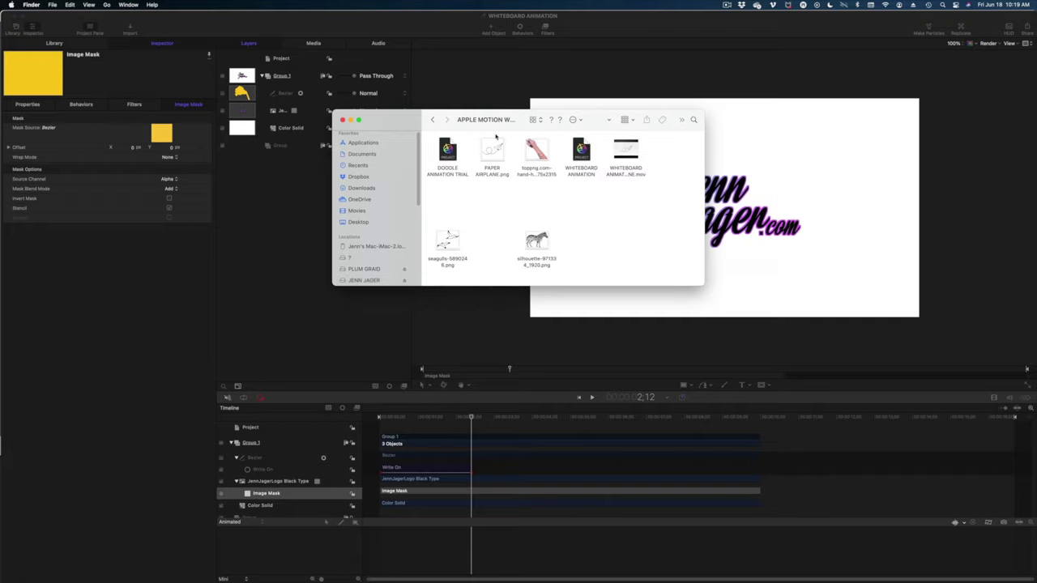
{"action": "left_click_drag", "start_coordinate": [535, 152], "coordinate": [287, 108]}
{"action": "left_click_drag", "start_coordinate": [365, 217], "coordinate": [364, 217]}
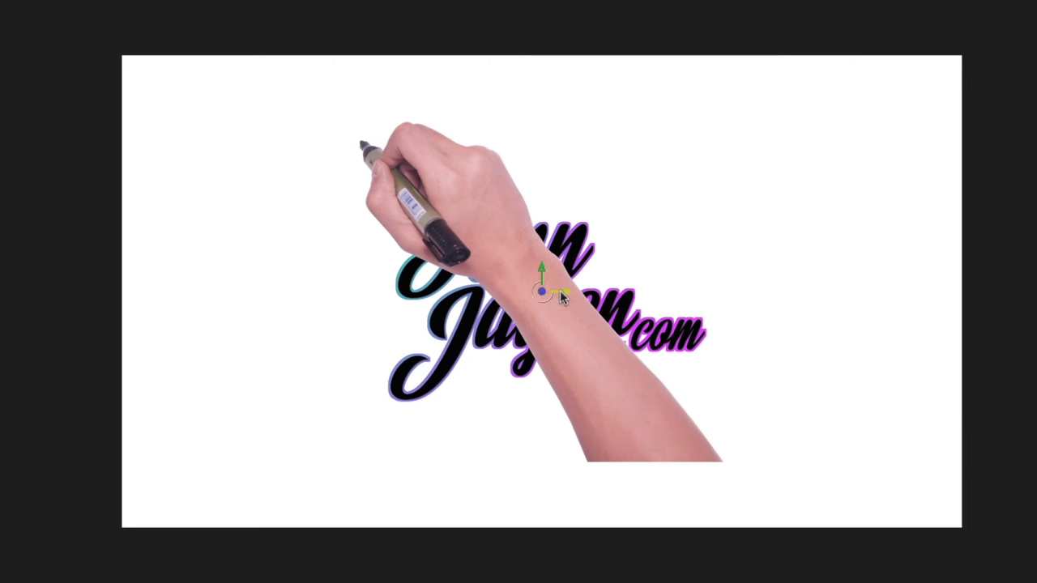
Move the hand's anchor point to the marker's tip and apply the Basic Motion behavior Motion Path.
{"action": "left_click_drag", "start_coordinate": [559, 292], "coordinate": [368, 130]}
{"action": "left_click", "coordinate": [279, 39]}
{"action": "mouse_move", "coordinate": [384, 92]}
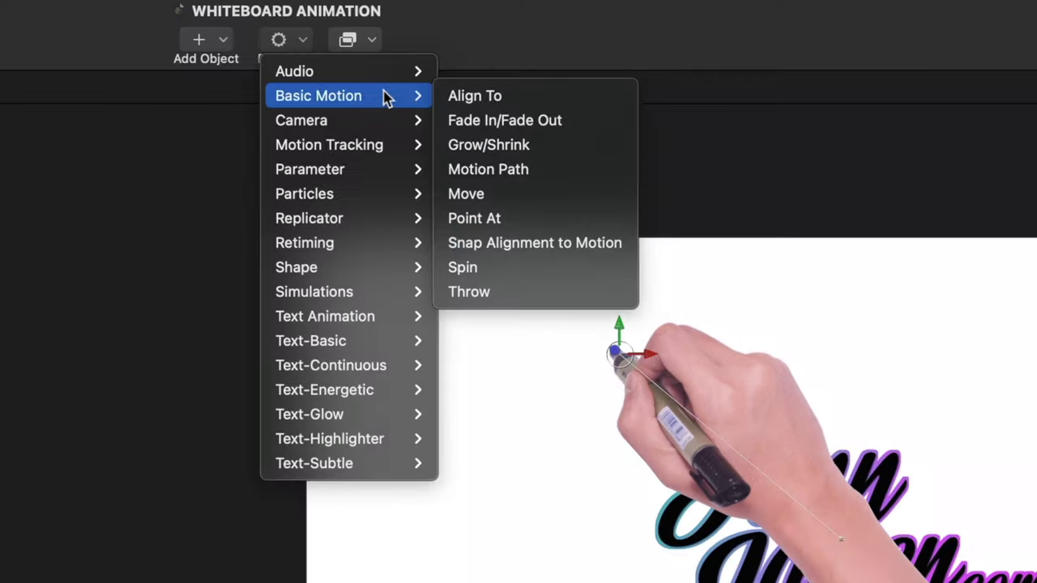
{"action": "left_click", "coordinate": [499, 170]}
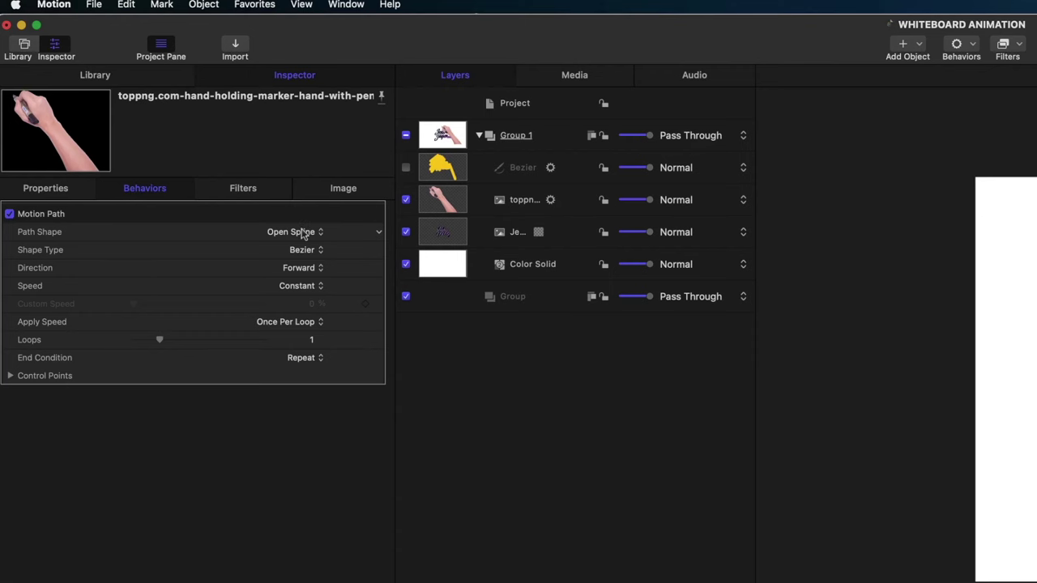
Set the hand's Motion Path shape to Geometry with the zigzag Bezier as its shape source.
{"action": "left_click", "coordinate": [304, 233]}
{"action": "left_click", "coordinate": [294, 315]}
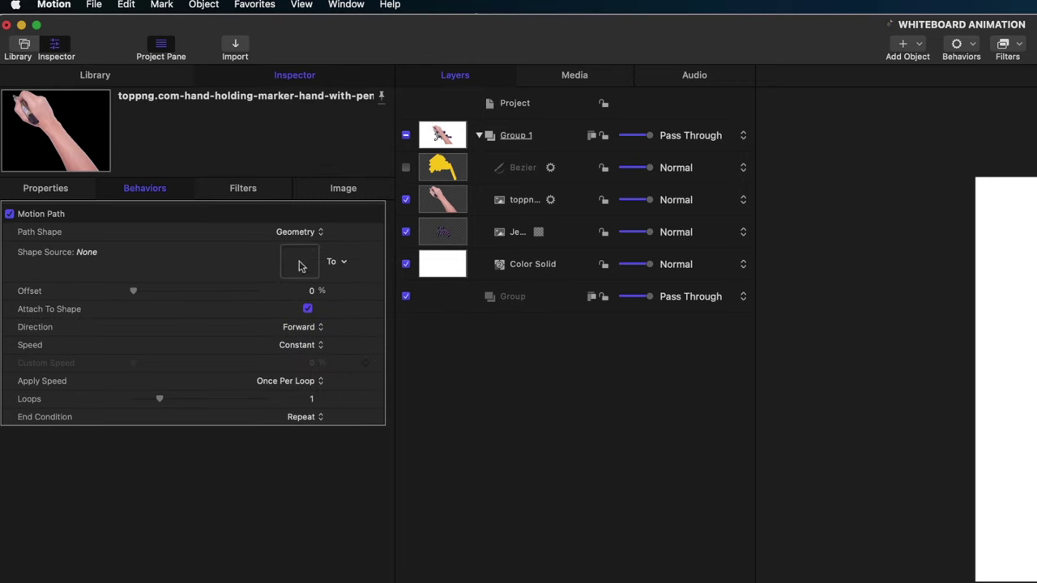
{"action": "left_click_drag", "start_coordinate": [299, 265], "coordinate": [300, 266]}
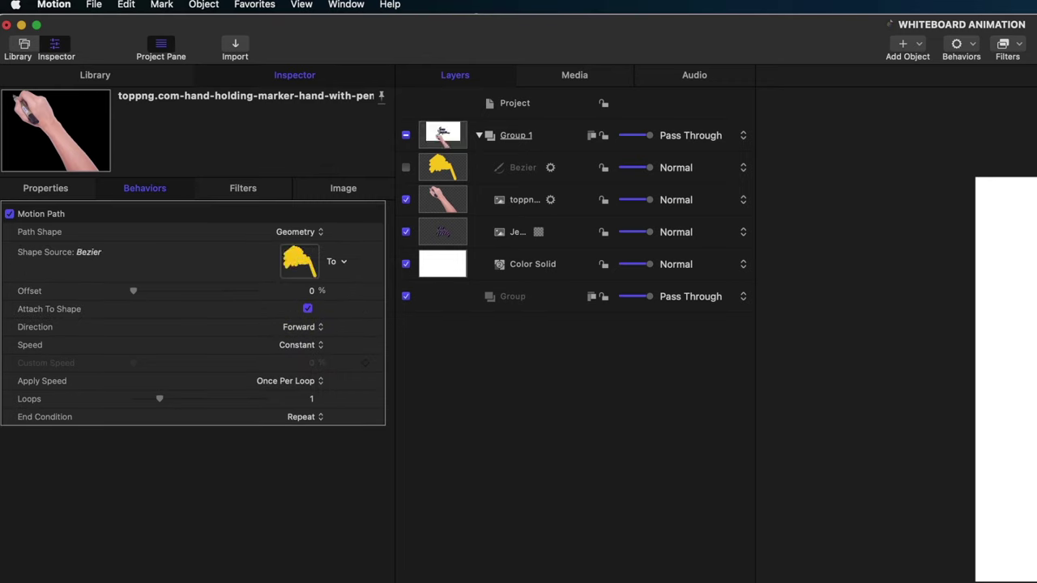
Trim the Motion Path and Write On behaviors to end together at about 1.6 seconds, and play the animation from the start.
{"action": "left_click_drag", "start_coordinate": [379, 427], "coordinate": [380, 427]}
{"action": "left_click_drag", "start_coordinate": [759, 492], "coordinate": [481, 496]}
{"action": "left_click_drag", "start_coordinate": [454, 492], "coordinate": [464, 467]}
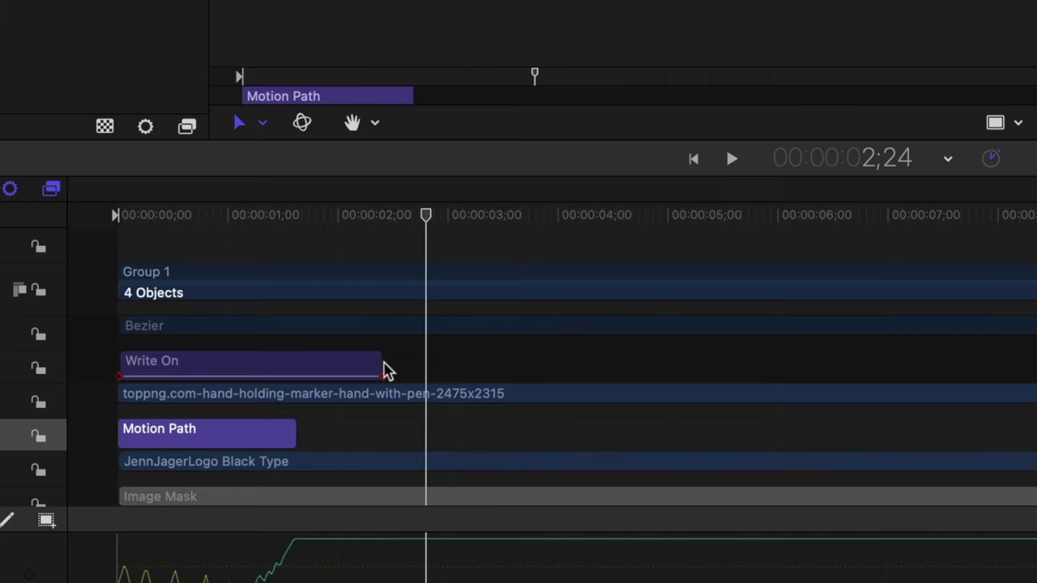
{"action": "left_click_drag", "start_coordinate": [360, 360], "coordinate": [294, 363]}
{"action": "key", "text": "Home"}
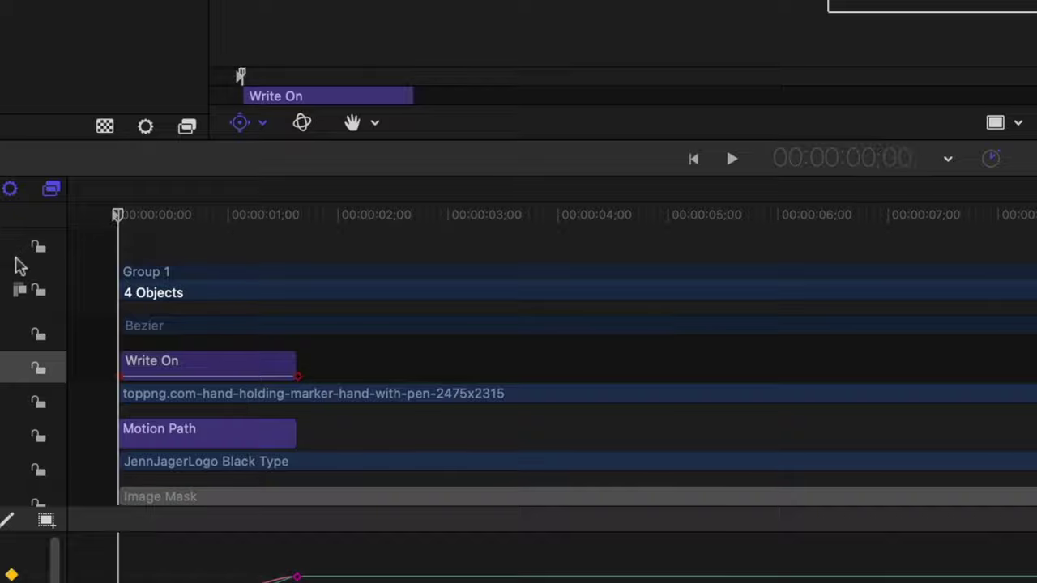
{"action": "key", "text": "space"}
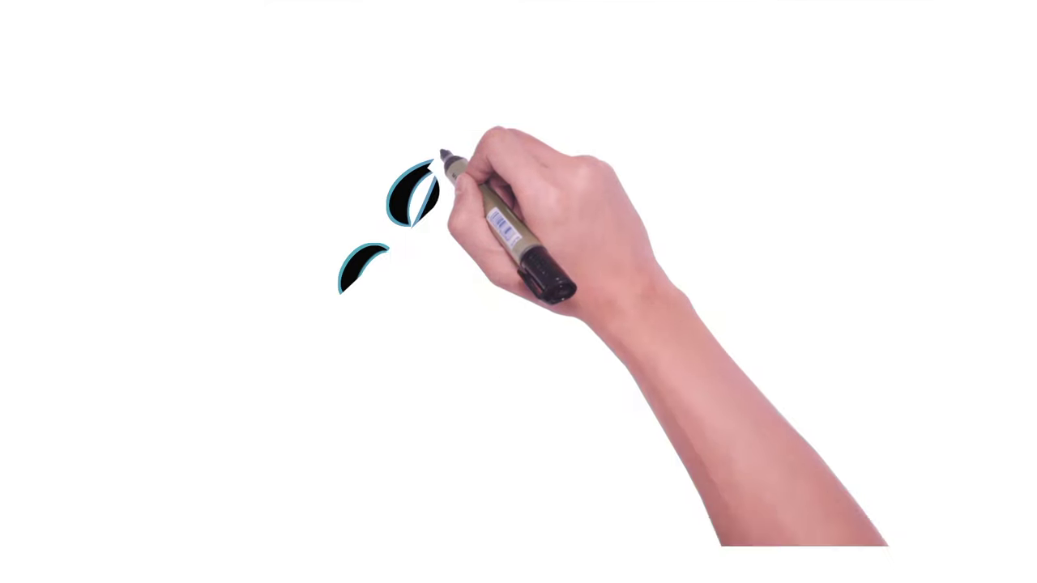